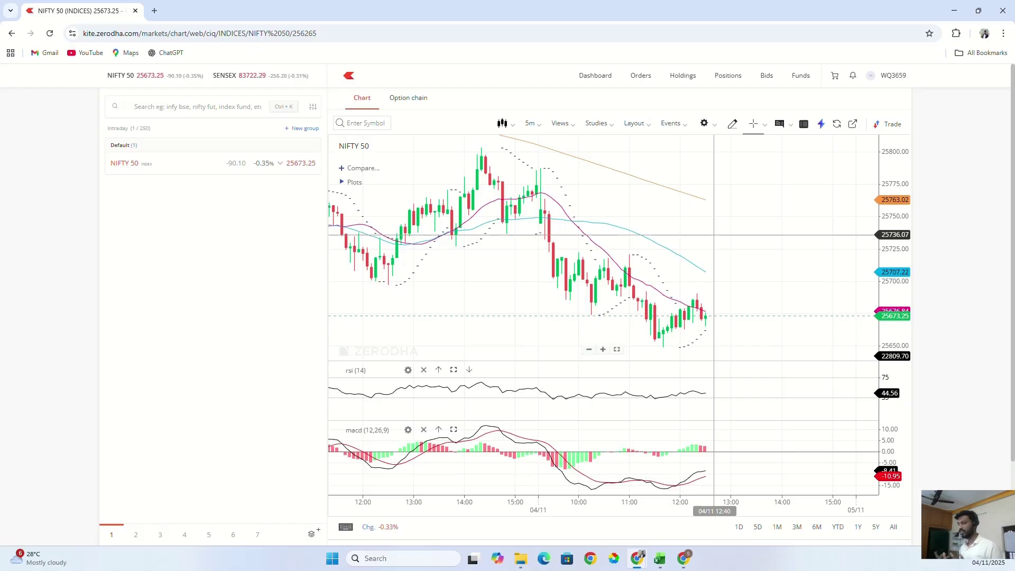
Bring the Excel Macro_API trading dashboard to the front
left_click(660, 559)
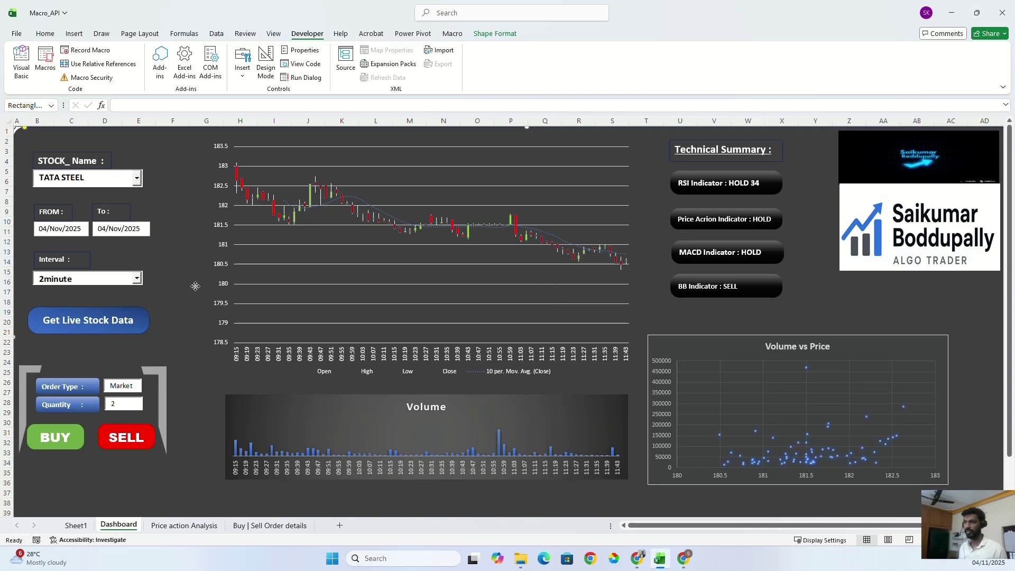
Replace the dashboard's stock name with HDFC BANK
left_click(107, 179)
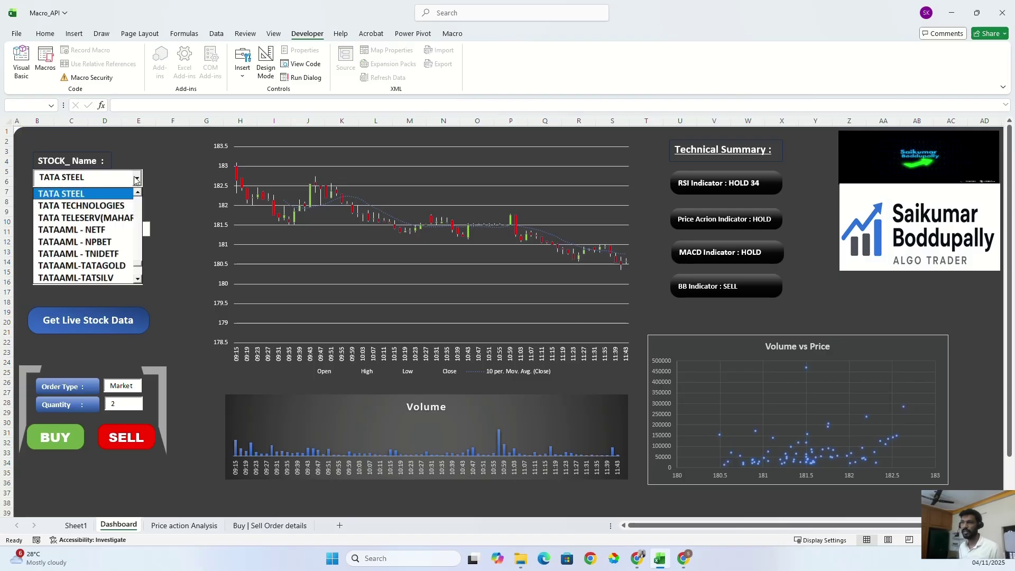
double_click(108, 180)
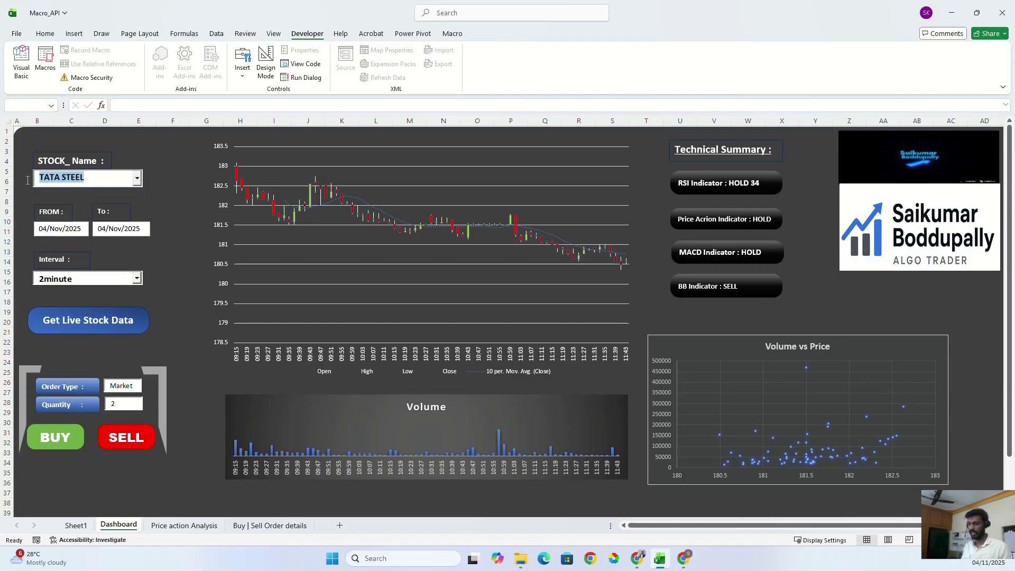
type("HDFC BANK")
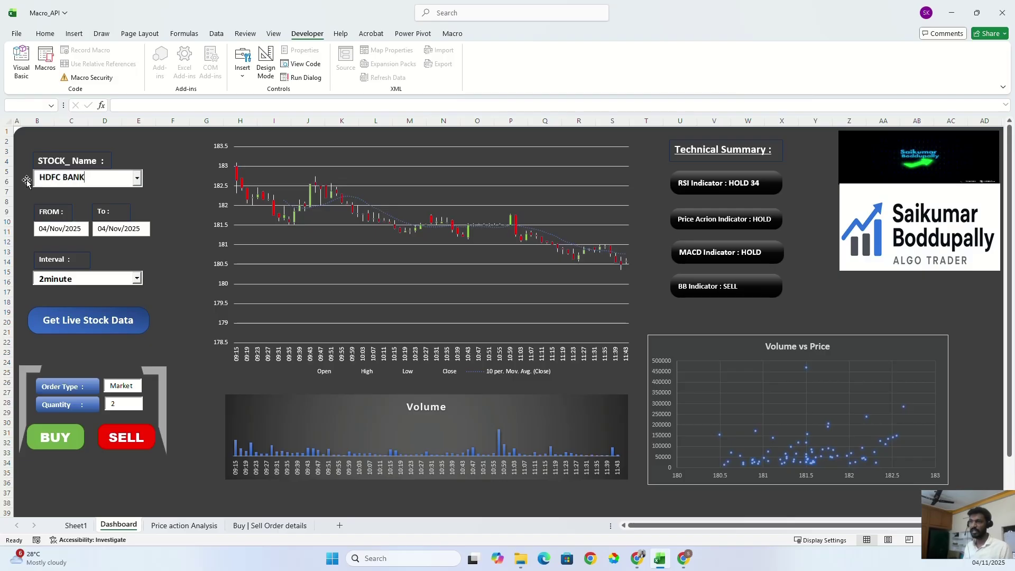
left_click(204, 217)
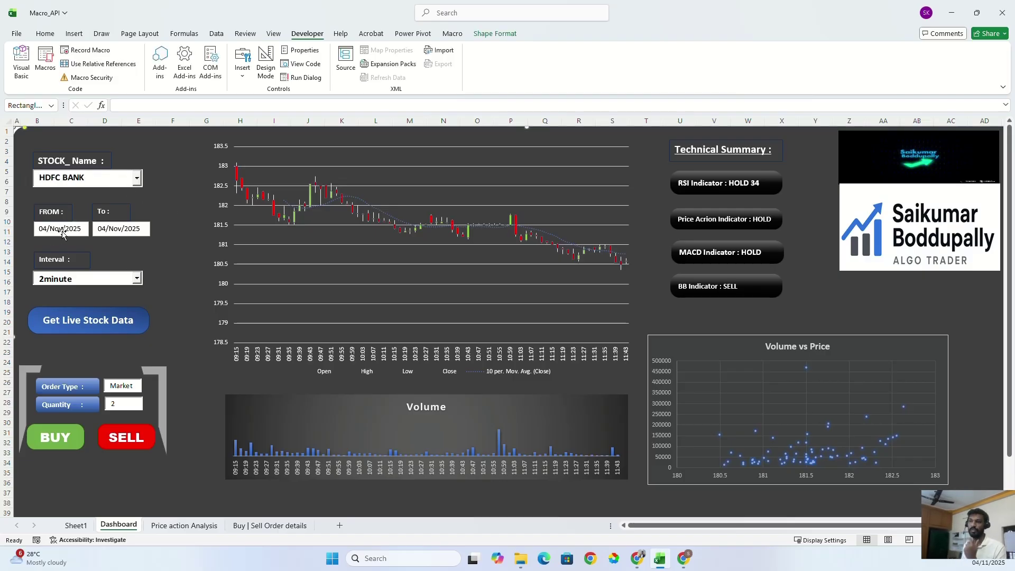
Fetch live HDFC BANK data at the 3minute interval into the charts
left_click(137, 278)
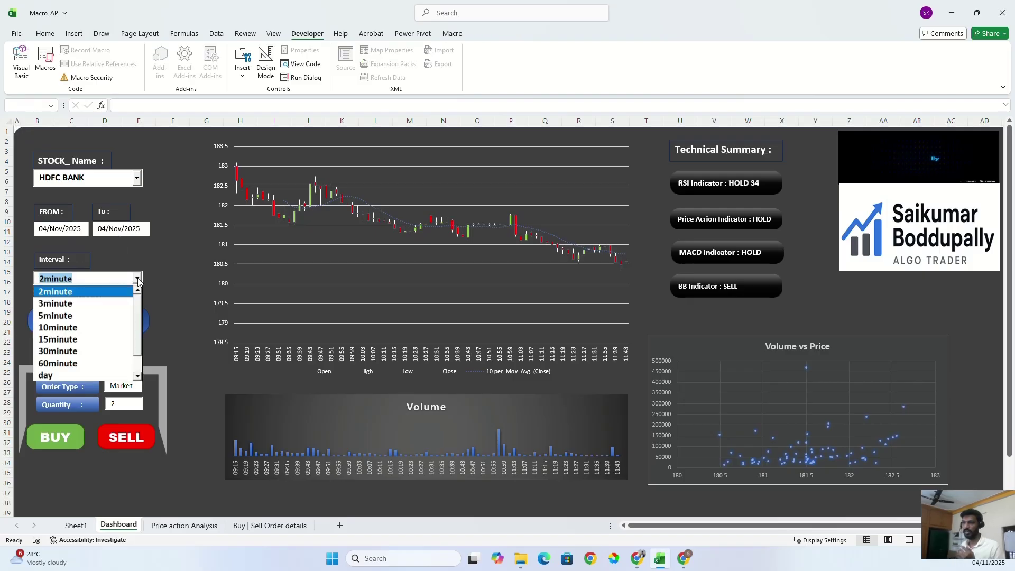
left_click(100, 303)
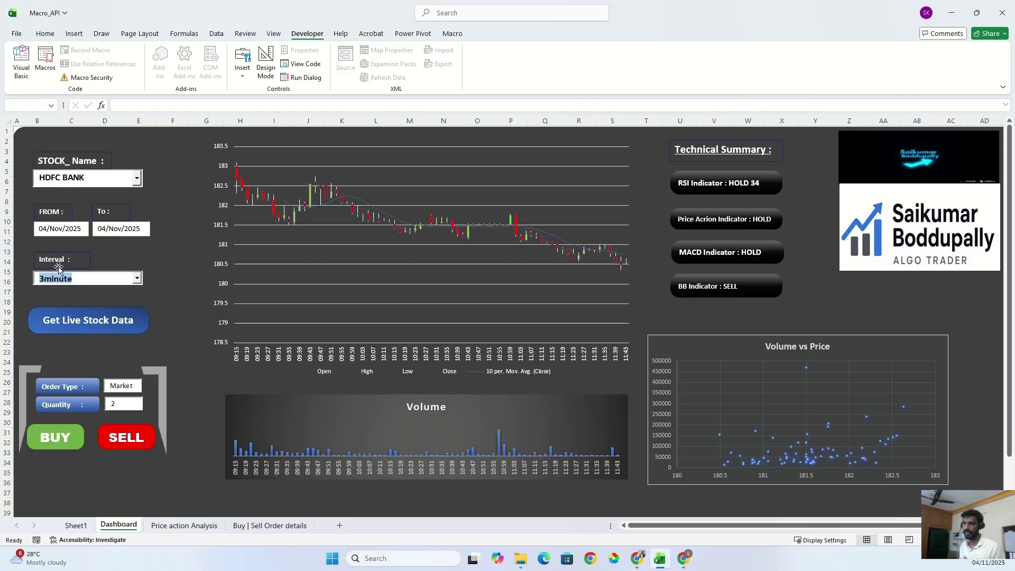
left_click(108, 321)
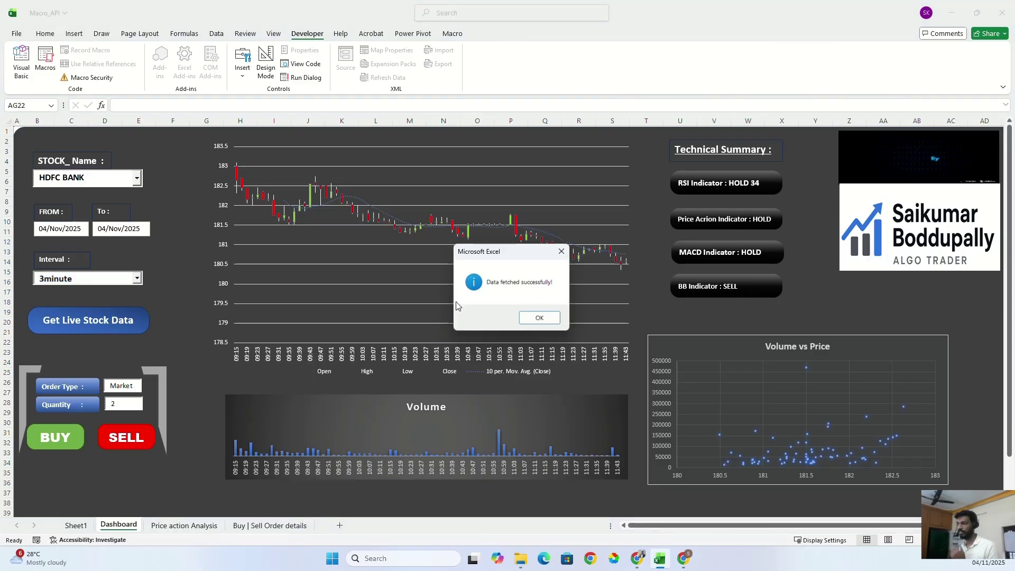
left_click(538, 318)
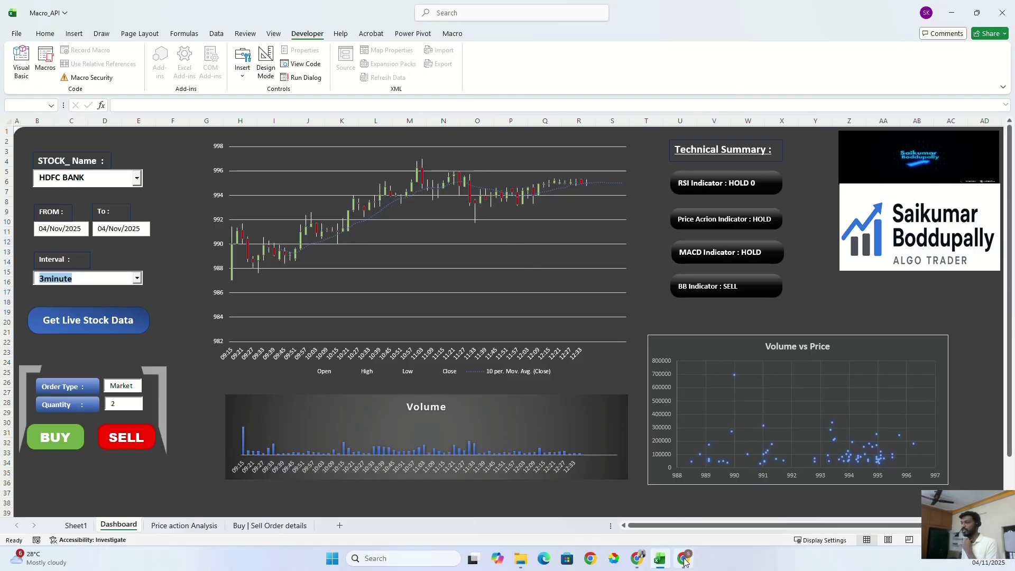
Chart HDFCBANK NSE in Kite via a watchlist search and snap the browser beside Excel
mouse_move(637, 557)
left_click(605, 530)
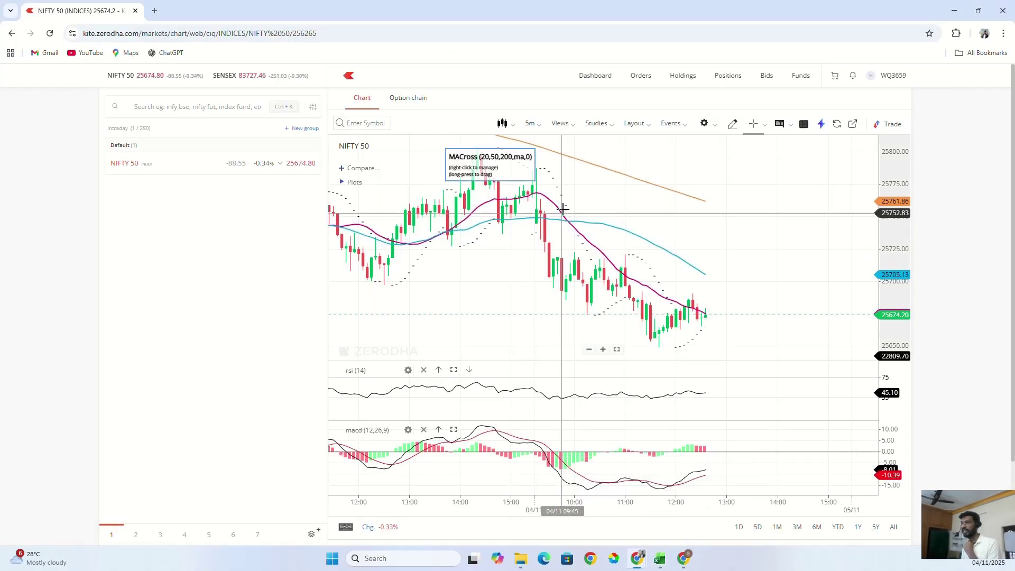
left_click(188, 109)
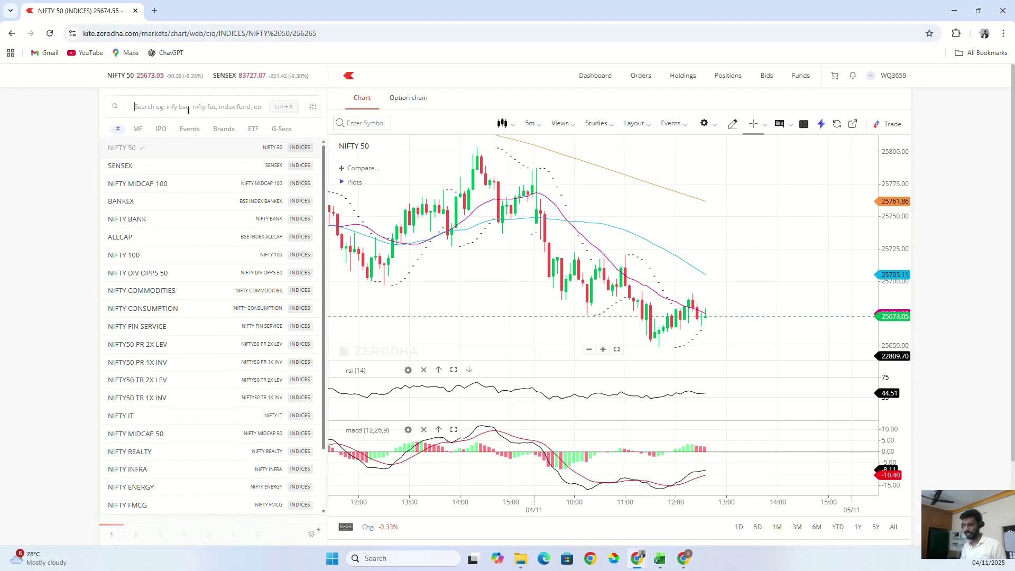
type("ban")
key("BackSpace")
key("BackSpace")
key("BackSpace")
type("hdfc")
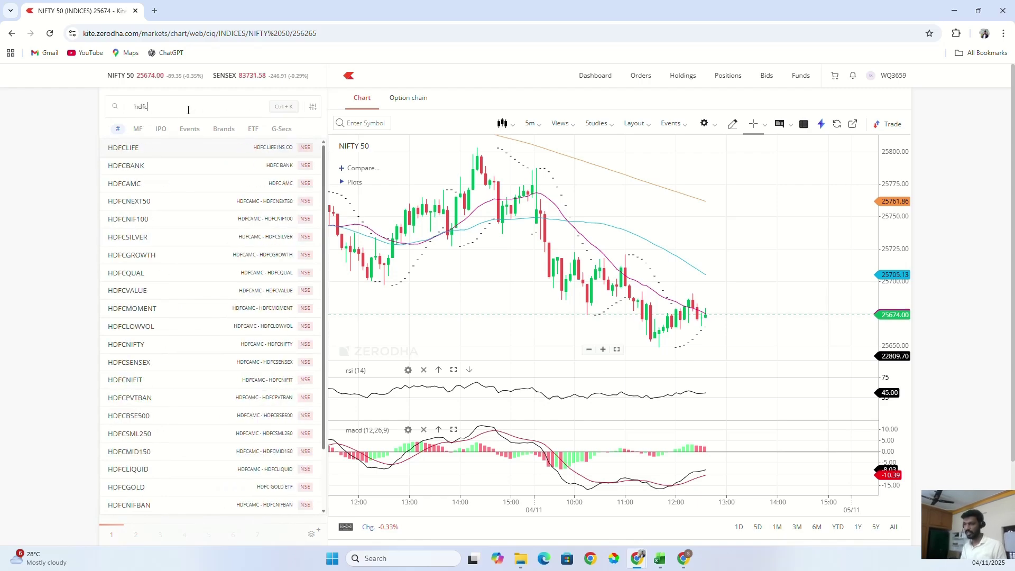
type(" bank")
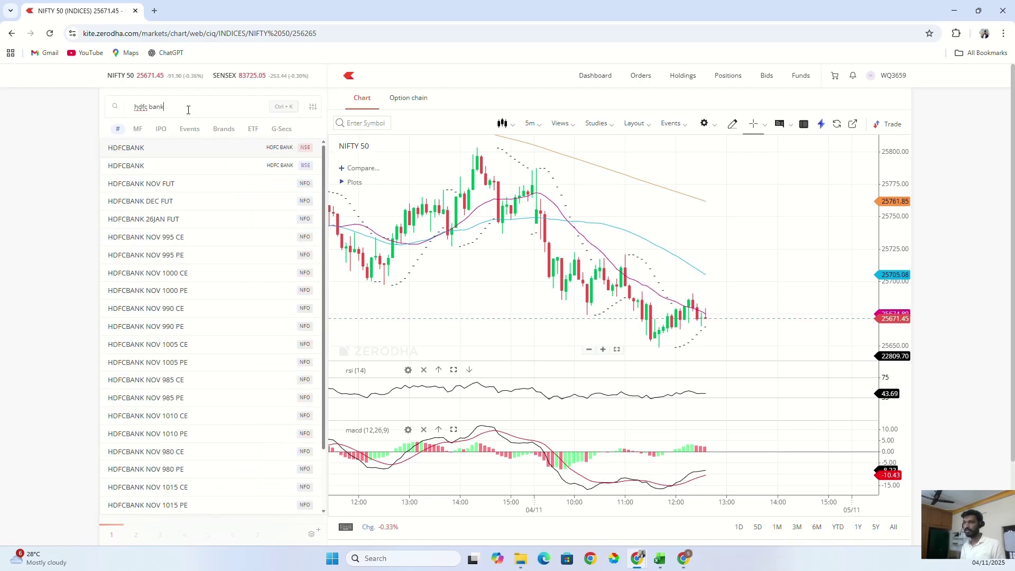
left_click(296, 149)
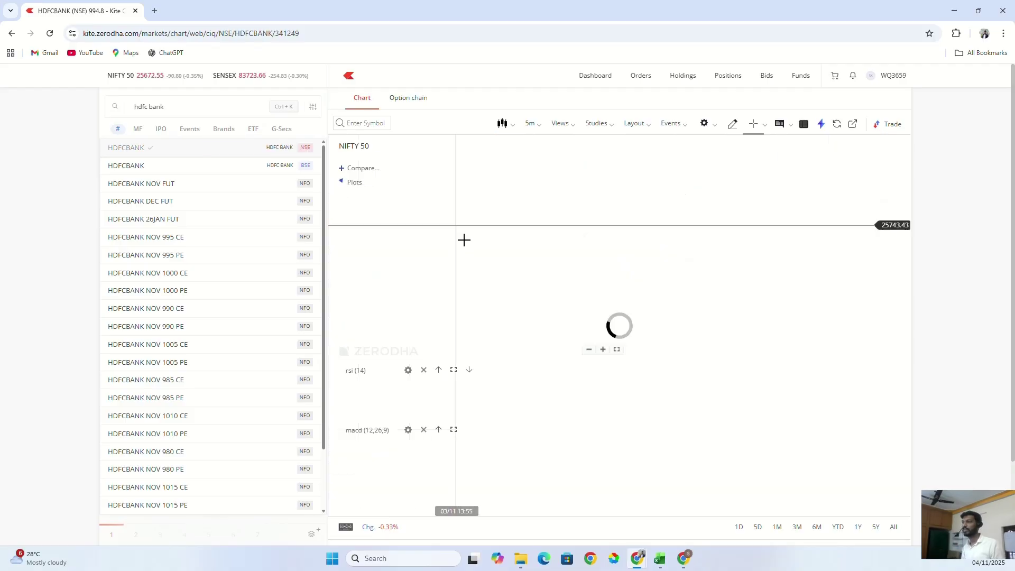
left_click_drag(624, 9, 434, 37)
Snap Excel to the left half and switch the Kite chart to 3-minute candles
left_click(133, 201)
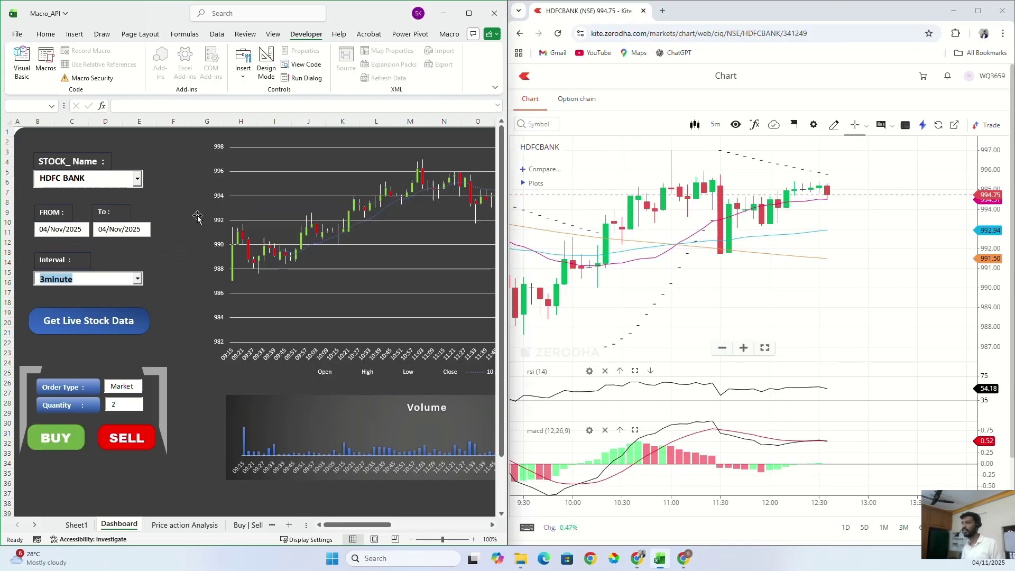
left_click_drag(342, 526, 372, 530)
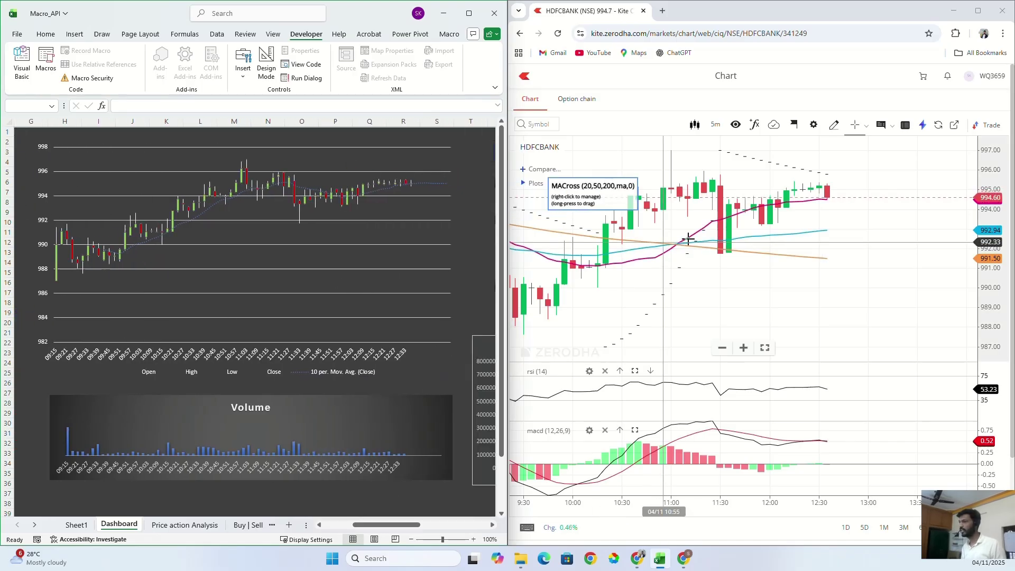
scroll(676, 175, "down", 5)
left_click(716, 125)
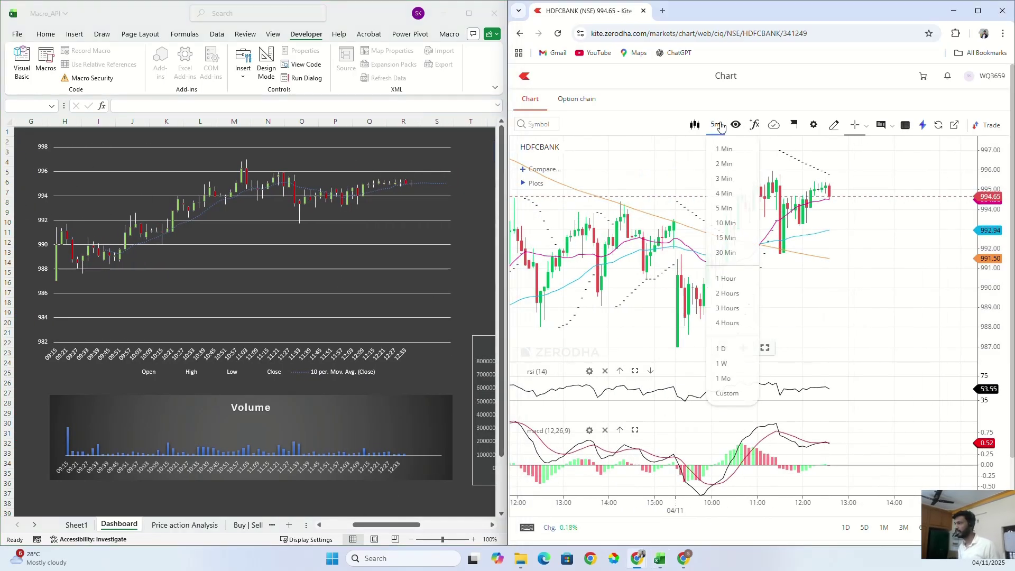
left_click(733, 182)
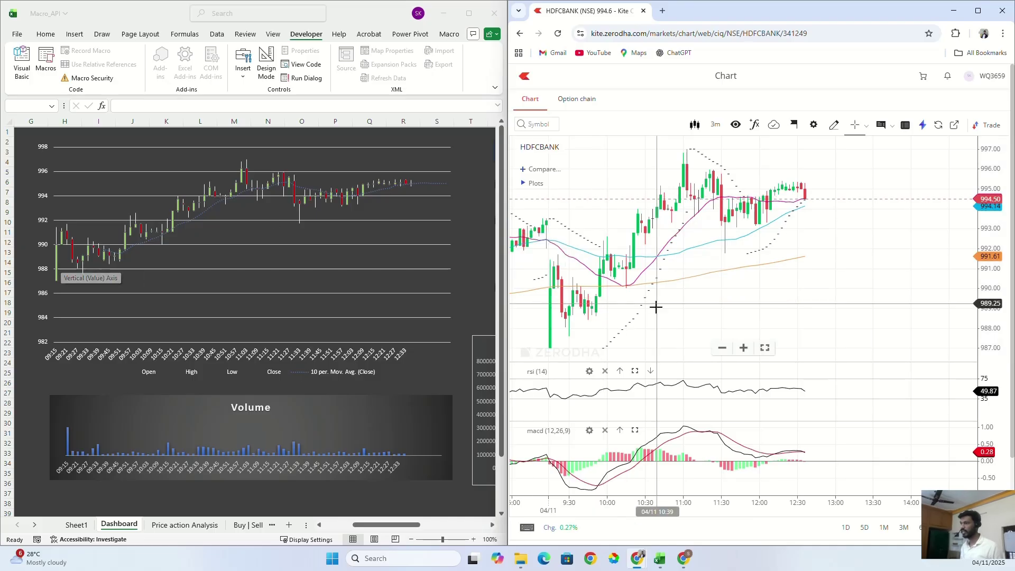
mouse_move(978, 182)
left_mouse_down()
mouse_move(988, 179)
mouse_move(986, 193)
left_mouse_up()
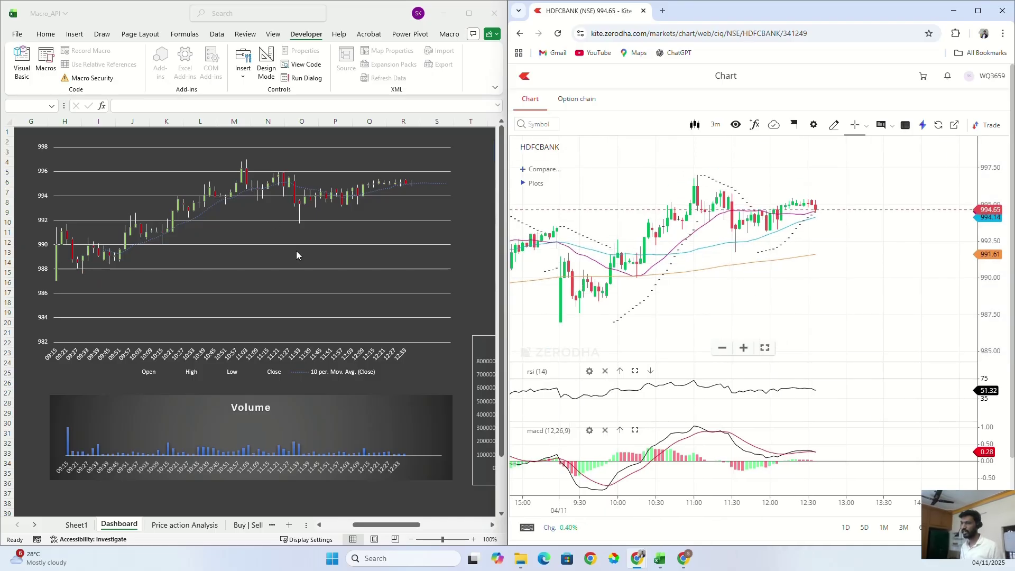
left_click(313, 534)
Refetch HDFC BANK at 5minute, set Kite to 5-minute candles, and maximize Excel
left_click(335, 525)
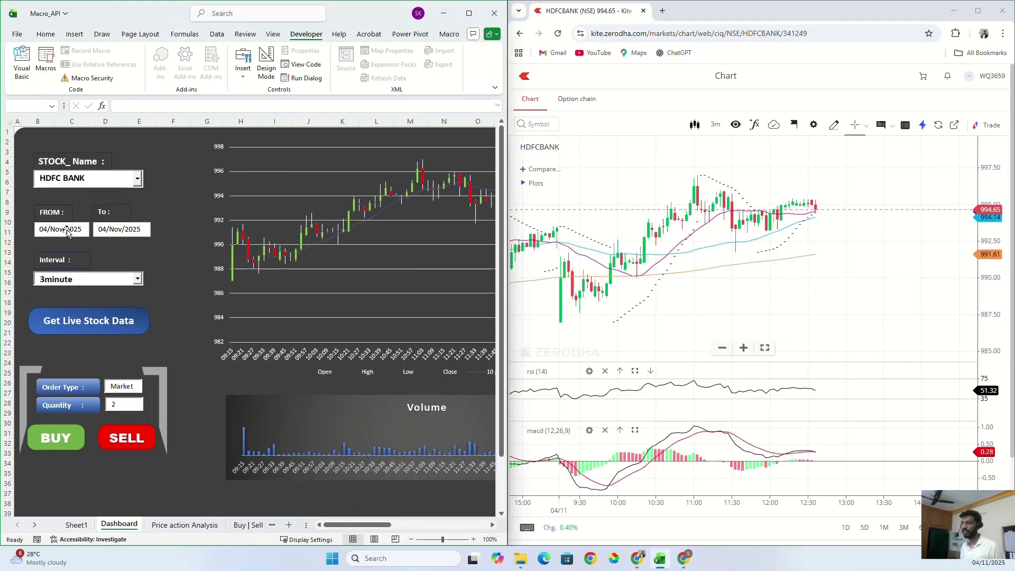
left_click(138, 279)
left_click(69, 310)
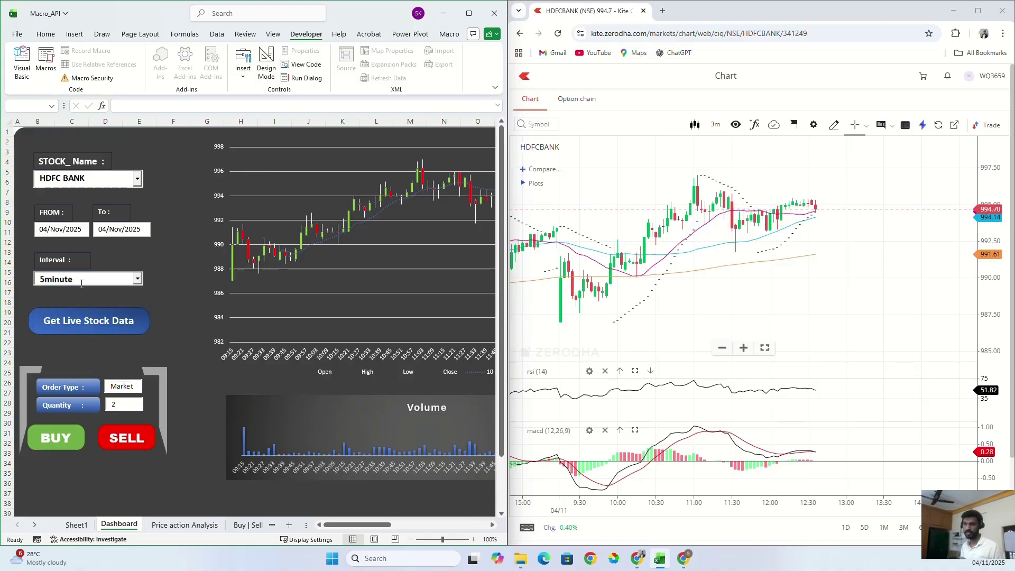
left_click(103, 320)
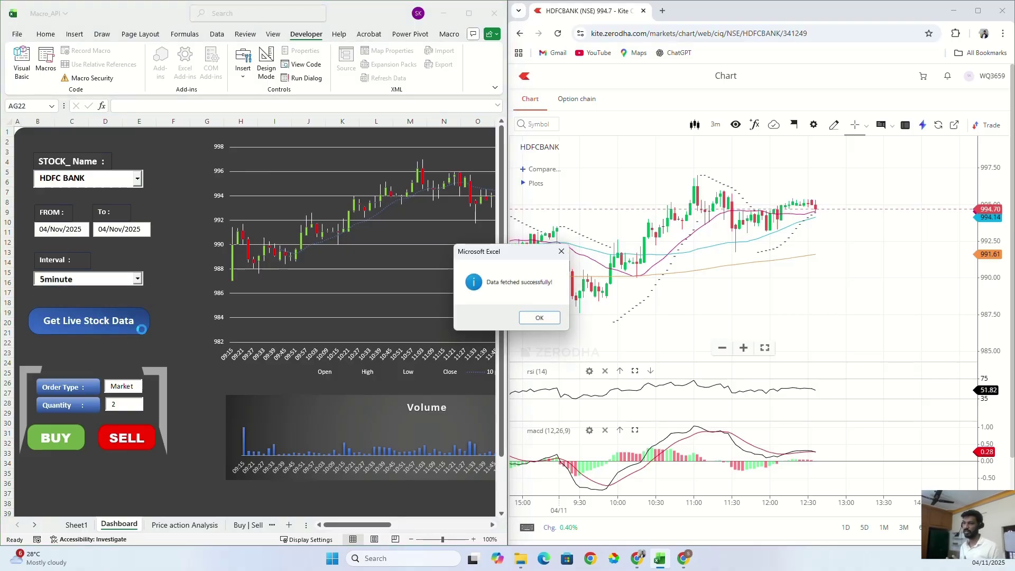
left_click(539, 319)
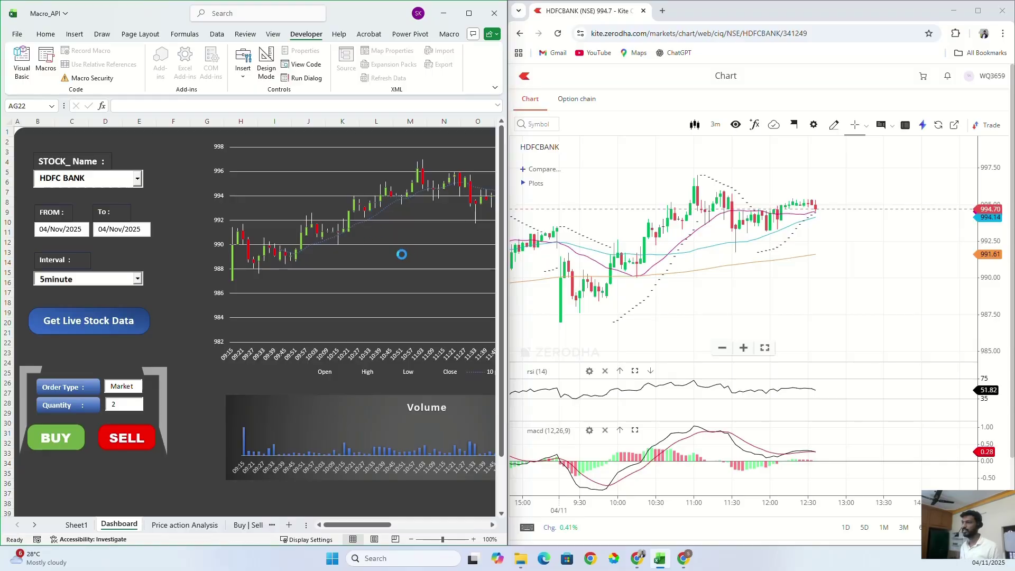
left_click(716, 124)
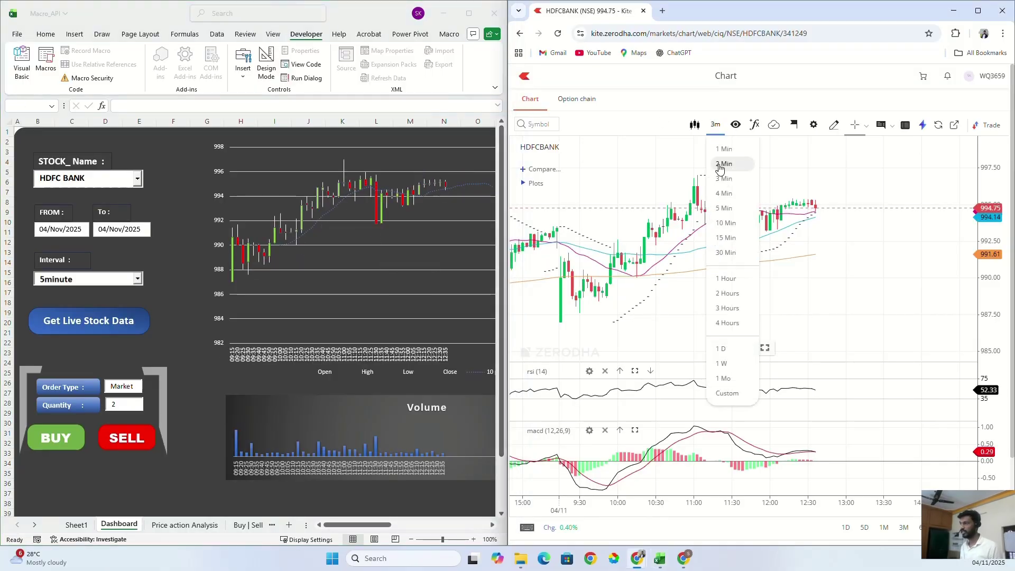
left_click(724, 214)
left_click(186, 286)
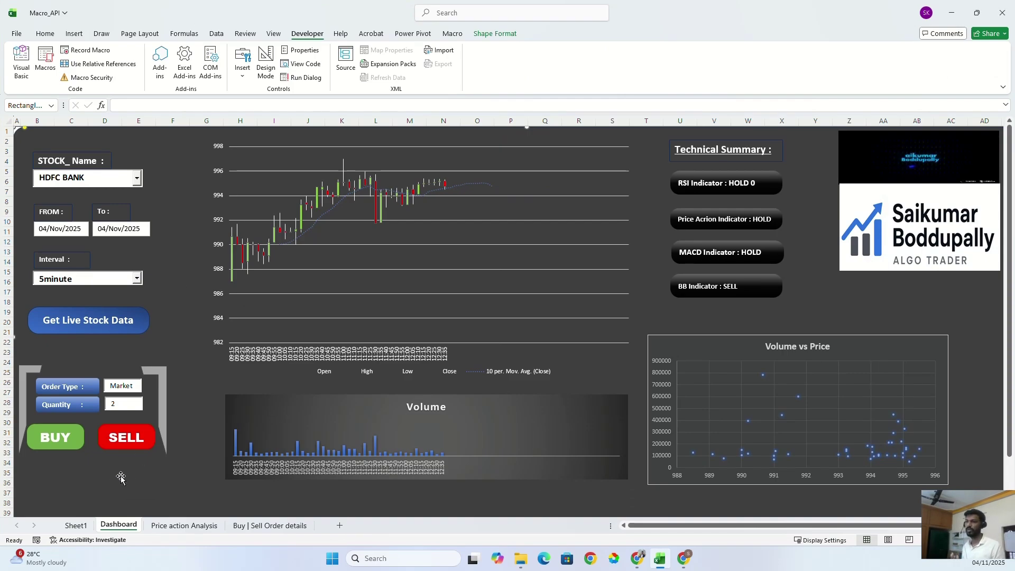
Switch to Sheet1 and expand the grouped Technical Indicators Calculation columns
left_click(76, 525)
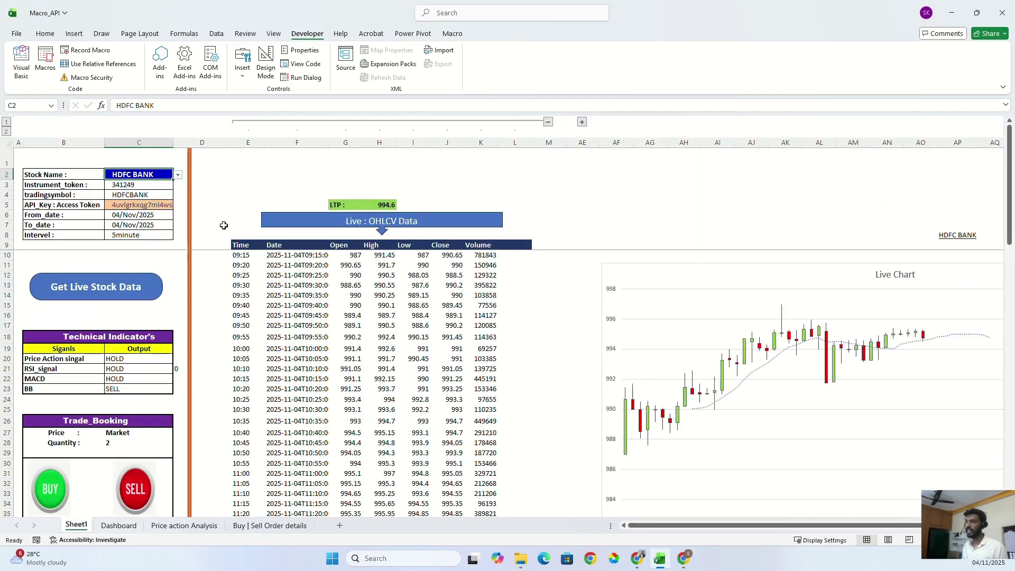
left_click_drag(248, 141, 507, 136)
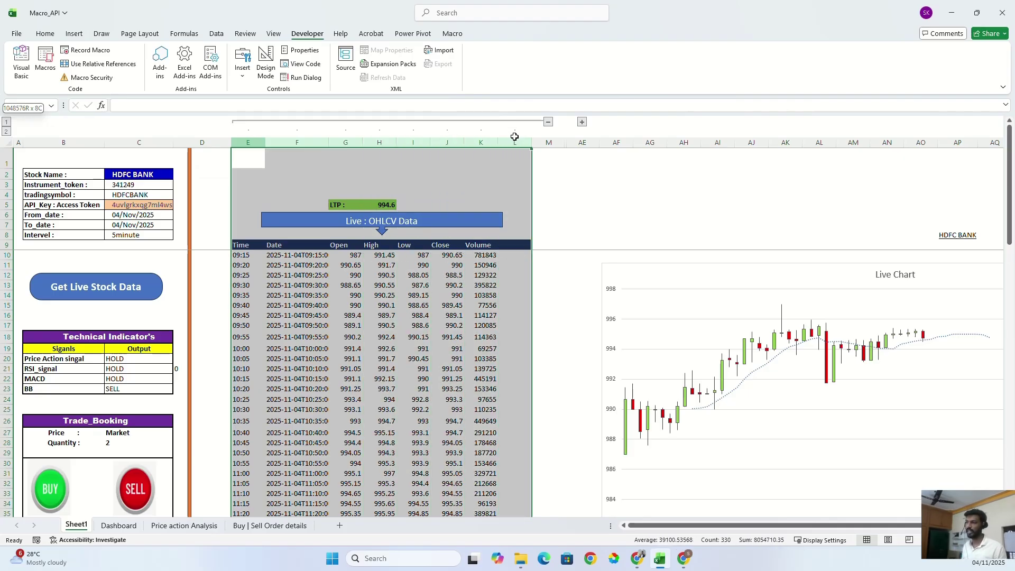
left_click_drag(274, 254, 482, 363)
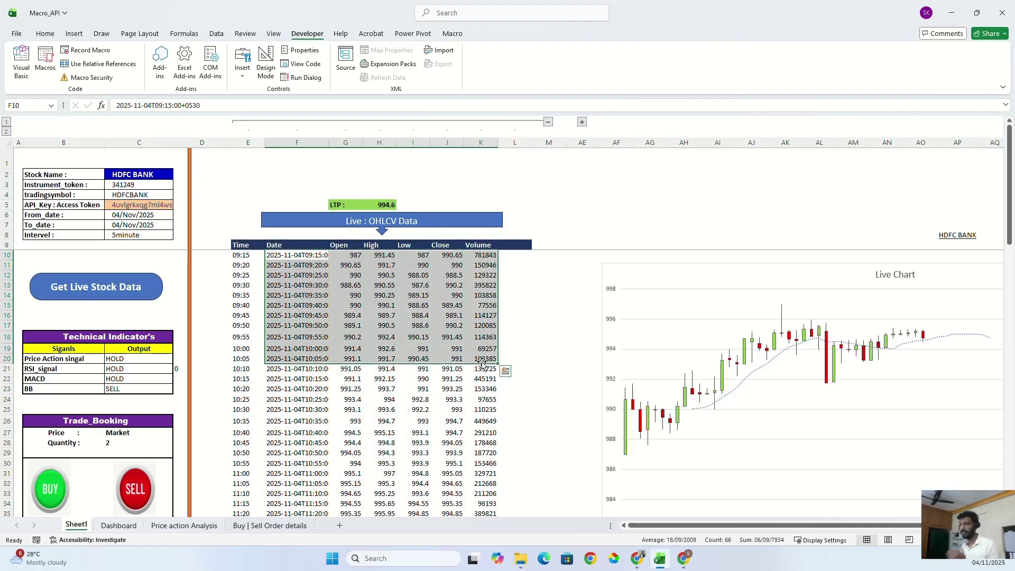
left_click(581, 123)
scroll(657, 503, "left", 5)
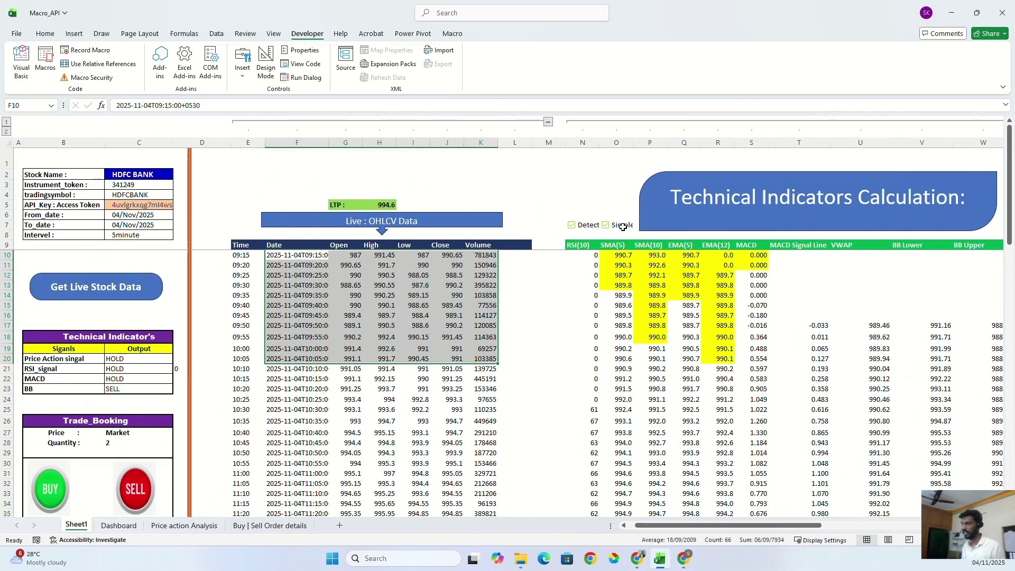
Inspect the SMA(5) and EMA(5) formulas without changing them
left_click(580, 254)
left_click(618, 295)
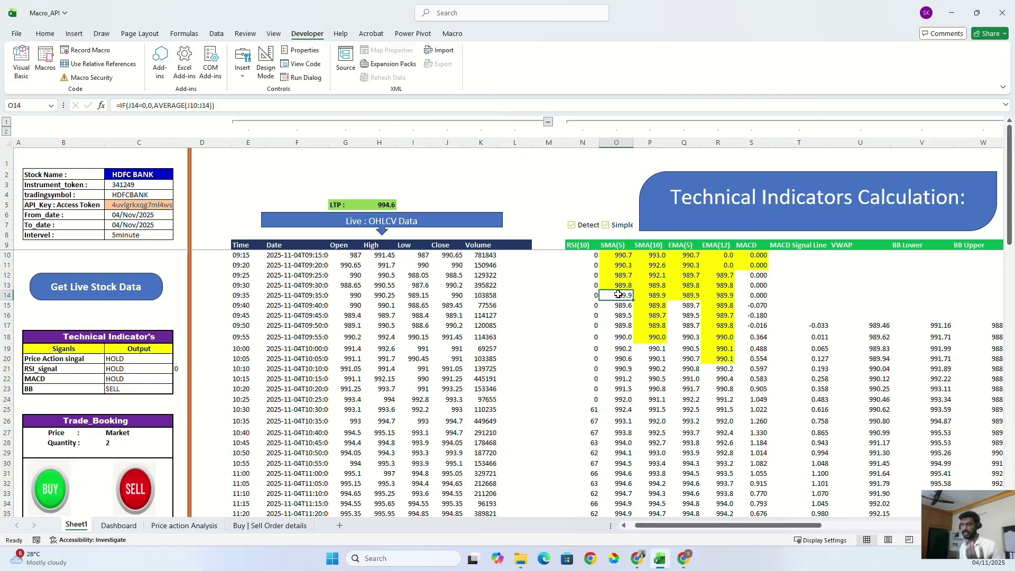
double_click(618, 295)
key("Escape")
double_click(671, 348)
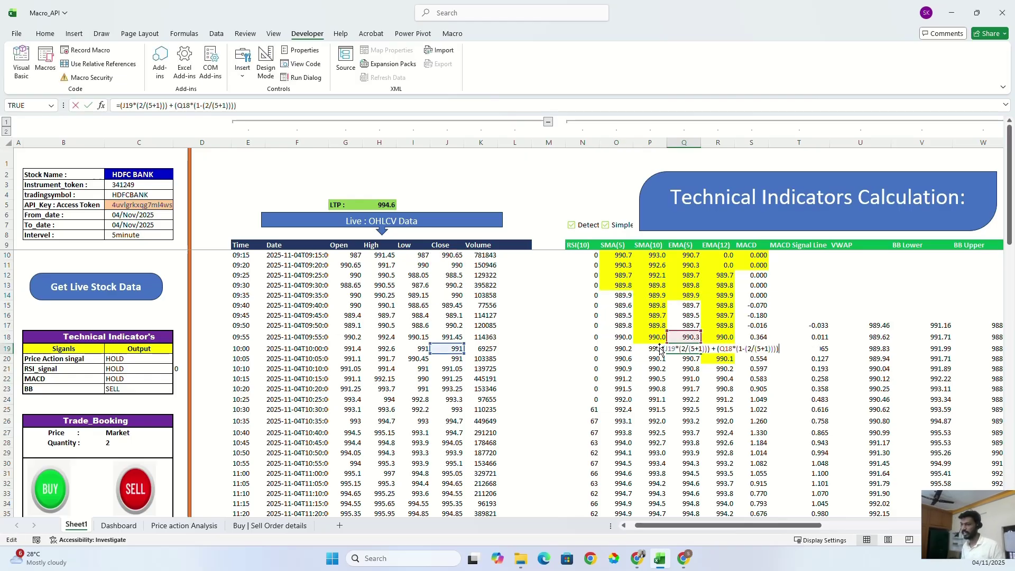
key("Escape")
double_click(683, 303)
key("Escape")
Check the EMA(12), MACD and VWAP formulas in rows 21–22
left_click(718, 379)
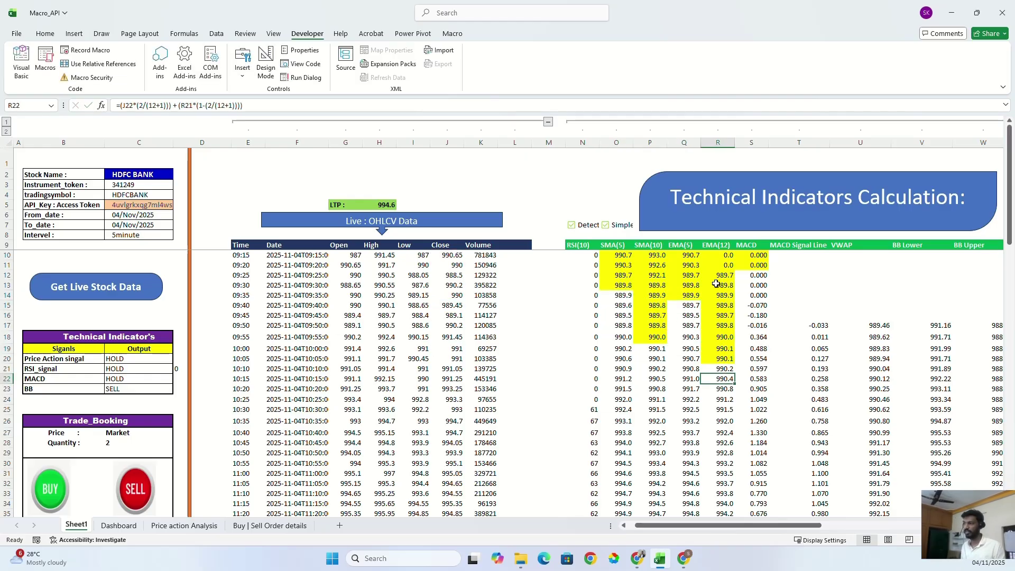
left_click(751, 369)
double_click(751, 369)
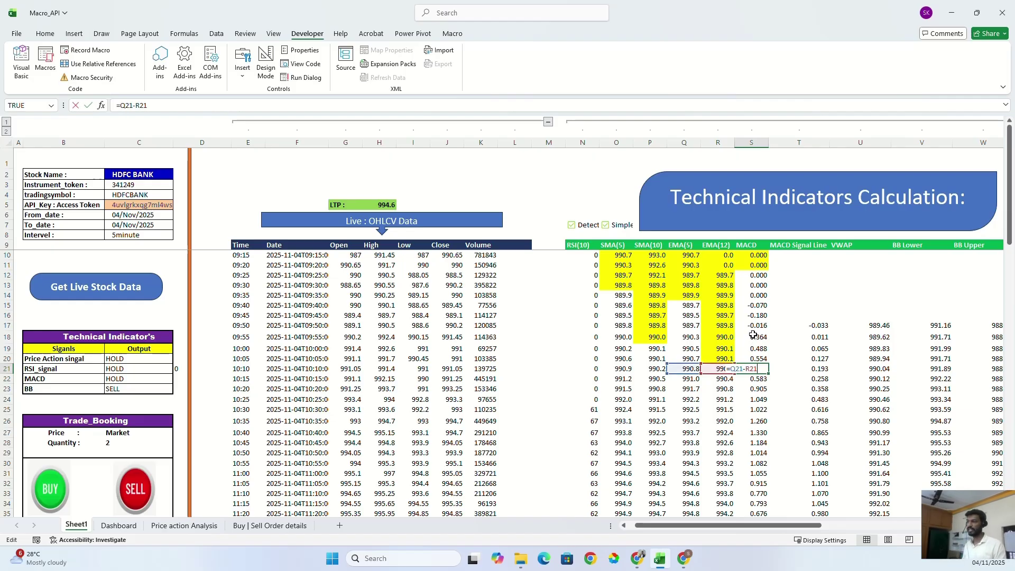
key("Escape")
left_click(835, 369)
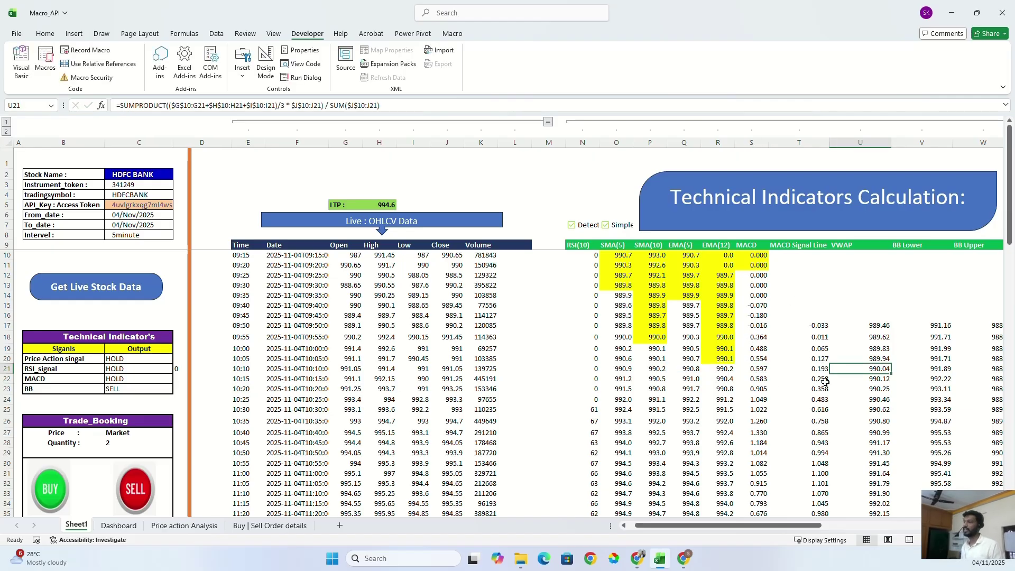
Review the BB Lower, BB Upper and linear regression forecast formulas
scroll(746, 498, "right", 5)
double_click(661, 369)
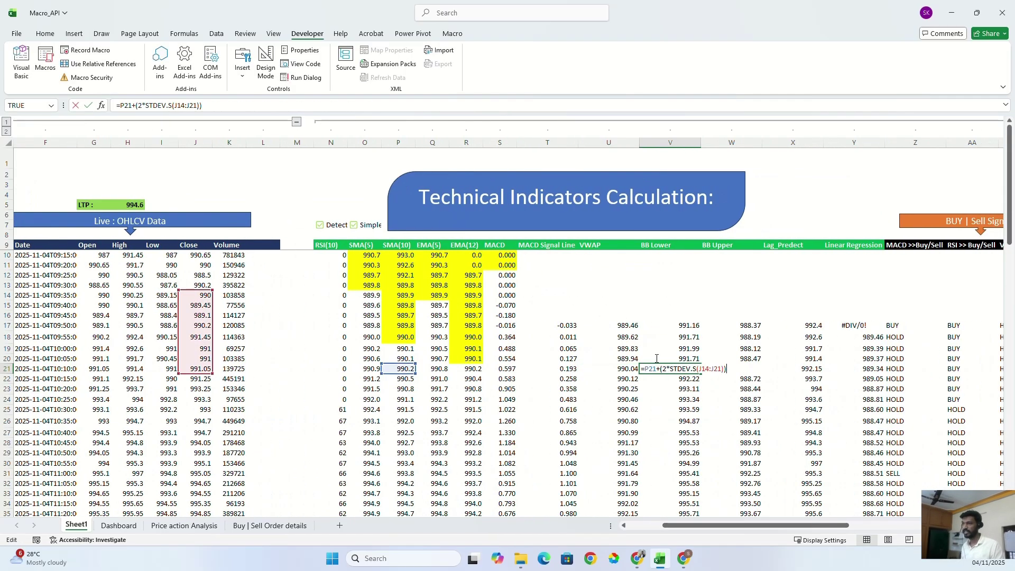
left_click_drag(149, 106, 171, 105)
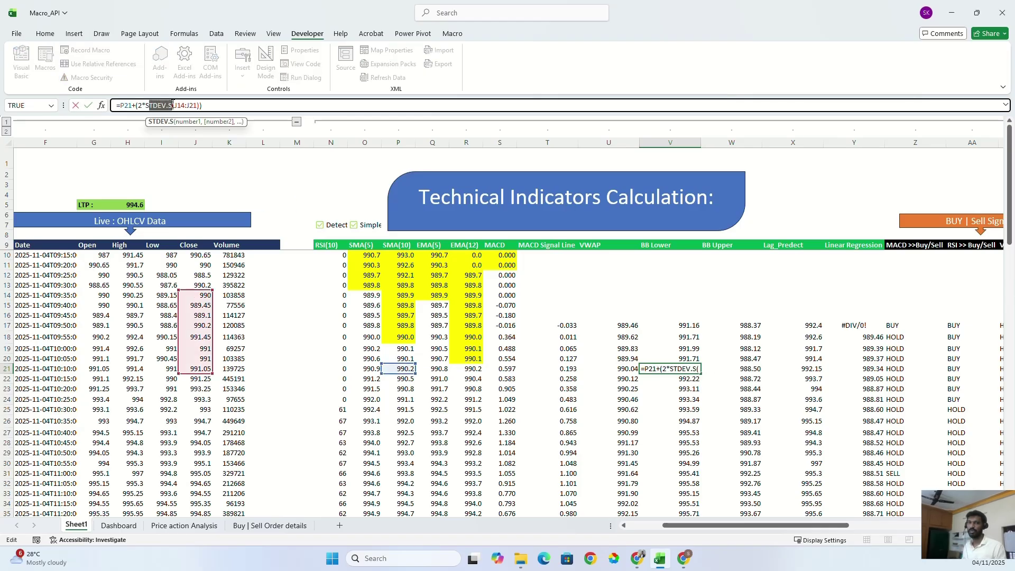
key("Escape")
left_click(738, 366)
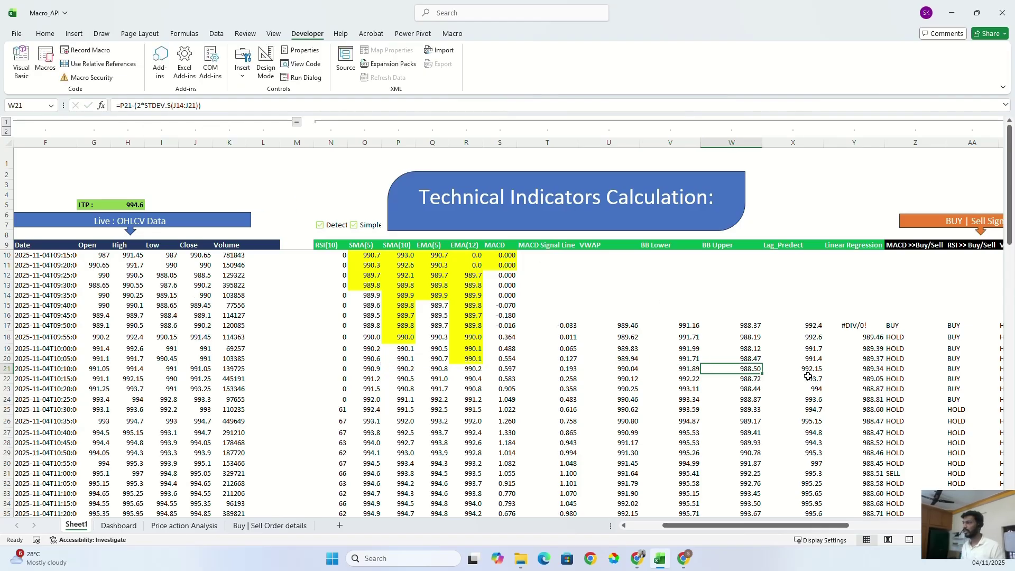
left_click(854, 388)
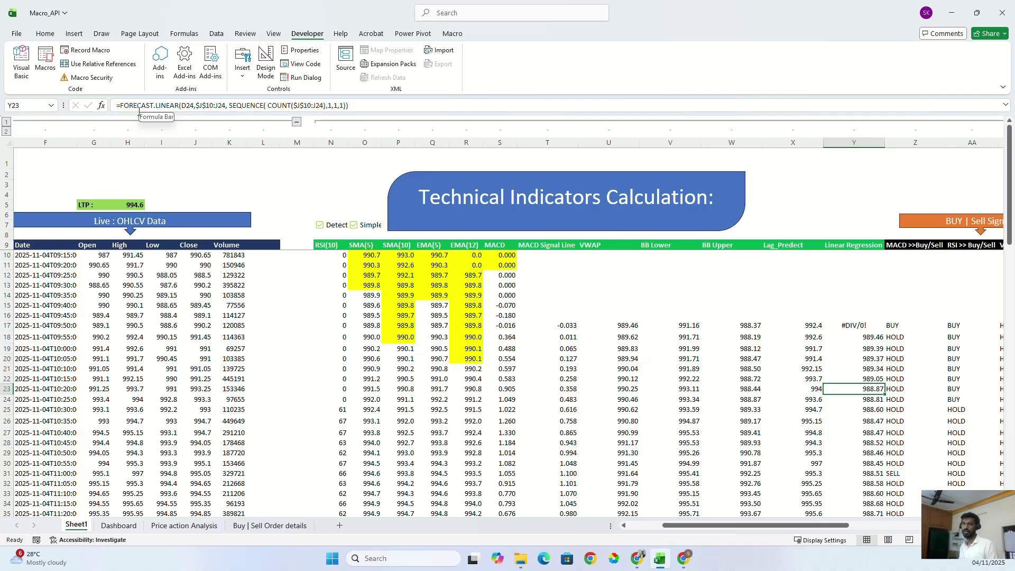
Inspect the MACD and RSI buy/sell signal formulas in row 25, including the RSI-above-70 sell condition
left_click_drag(740, 525, 754, 525)
left_click_drag(267, 399, 667, 404)
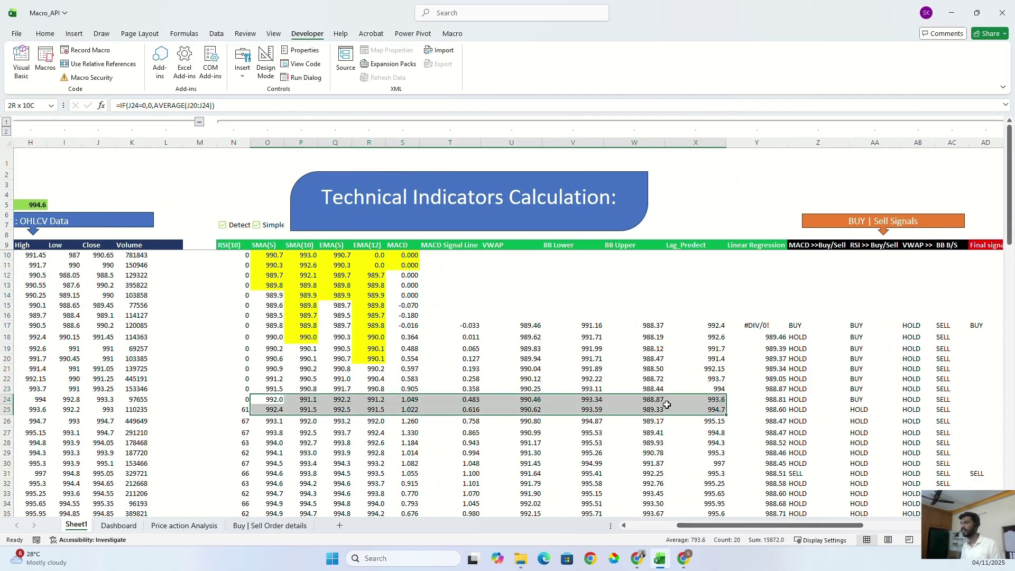
left_click(821, 405)
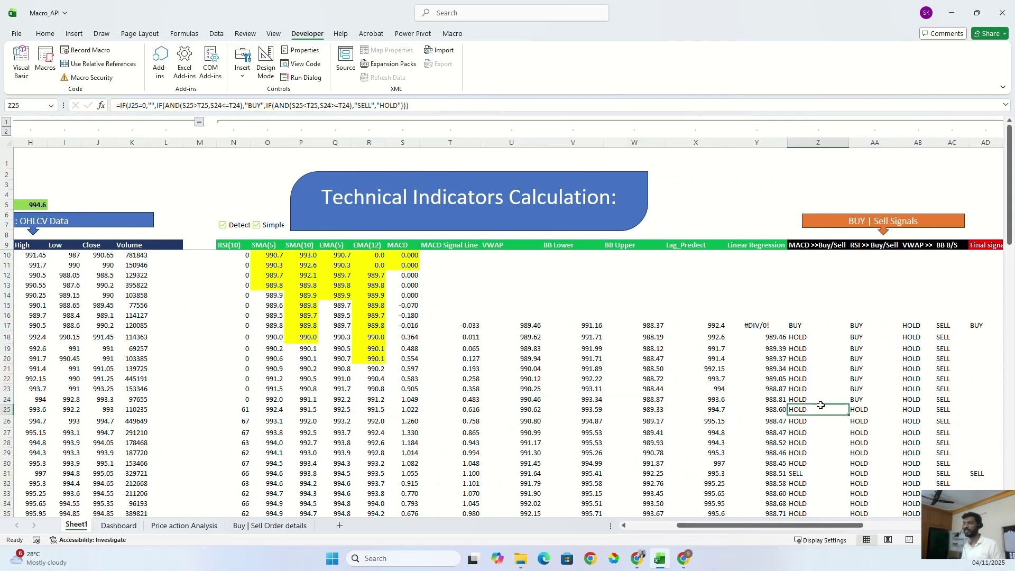
left_click(884, 406)
key("F2")
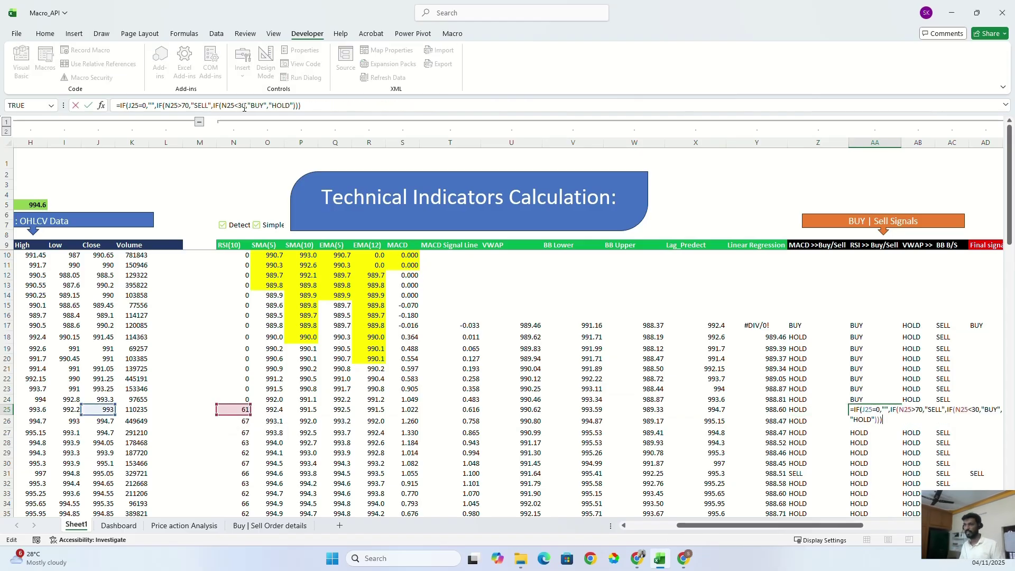
left_click_drag(170, 105, 205, 105)
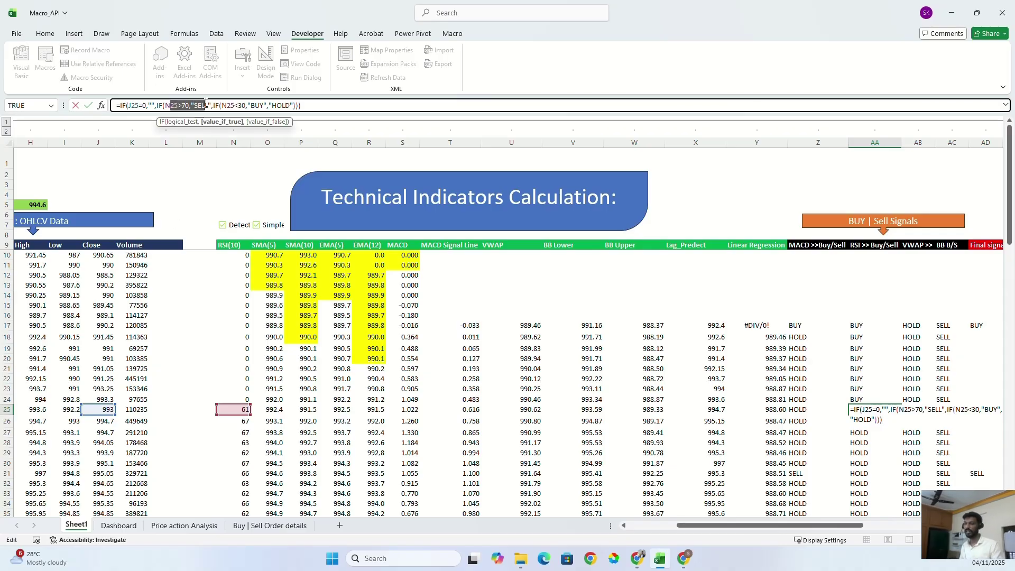
key("Escape")
Check the VWAP and Bollinger signal formulas, collapse columns N:AD, and open Price action Analysis
left_click(929, 411)
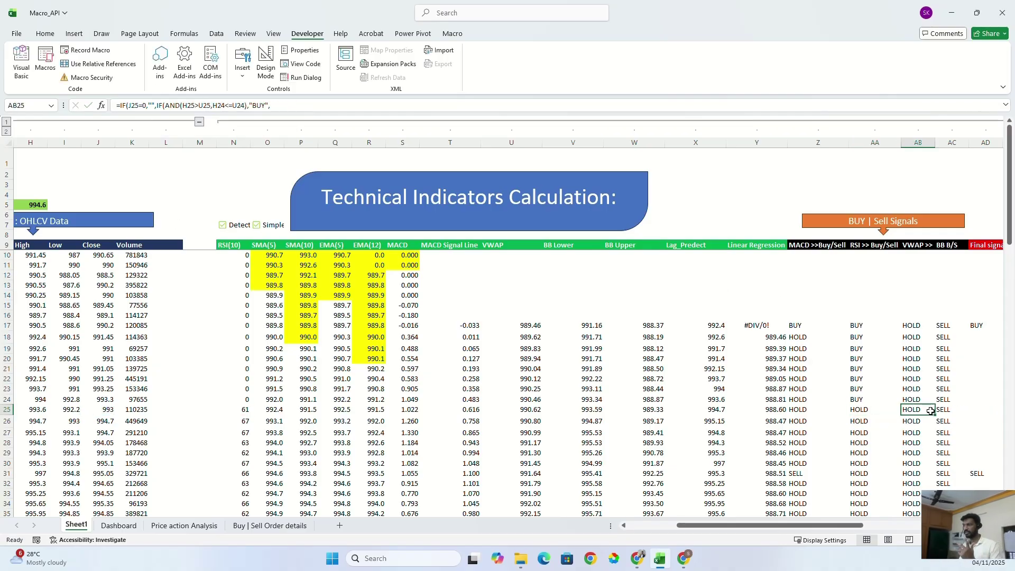
left_click(947, 408)
key("shift+space")
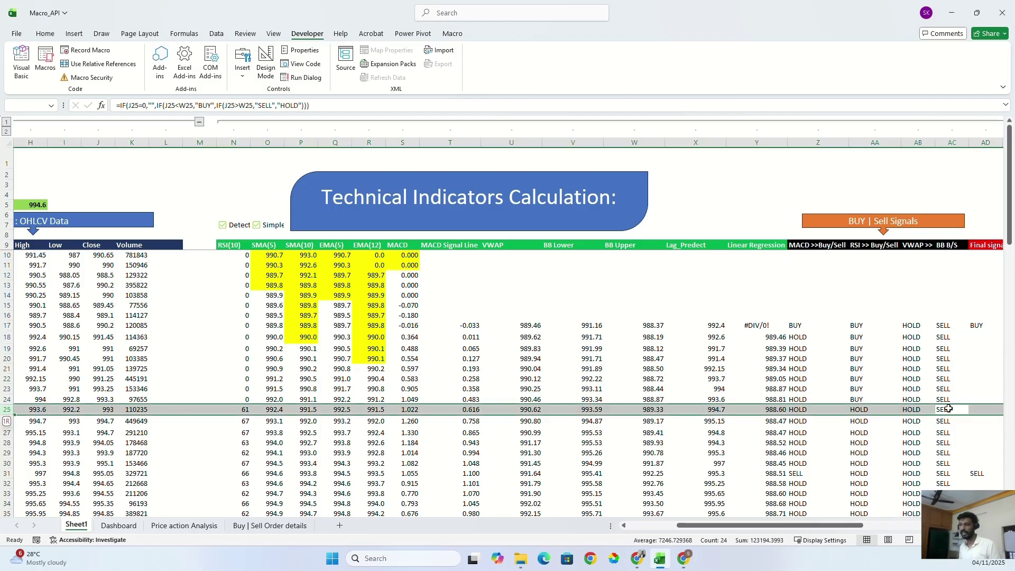
left_click(818, 421)
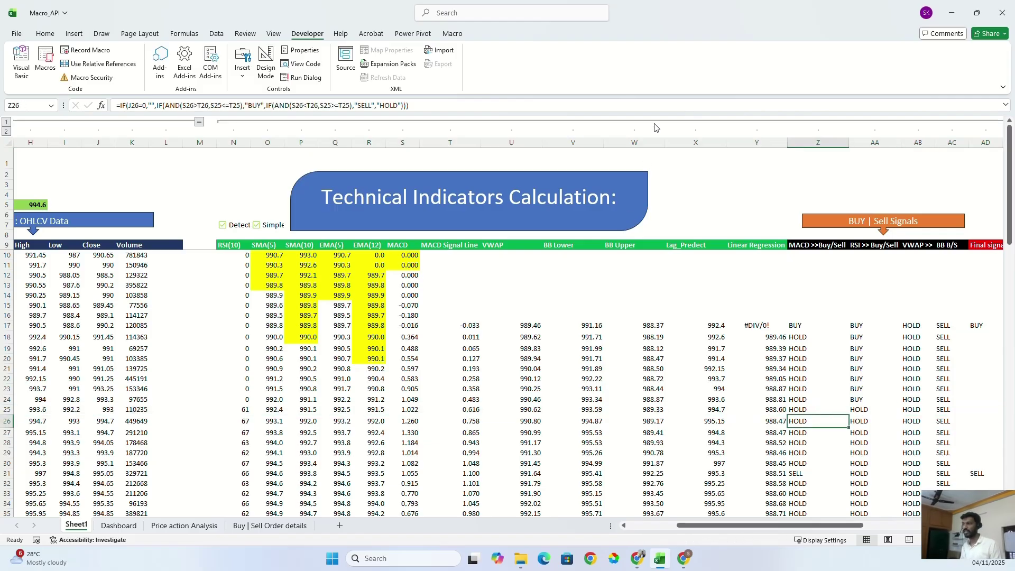
left_click(655, 121)
left_click(185, 526)
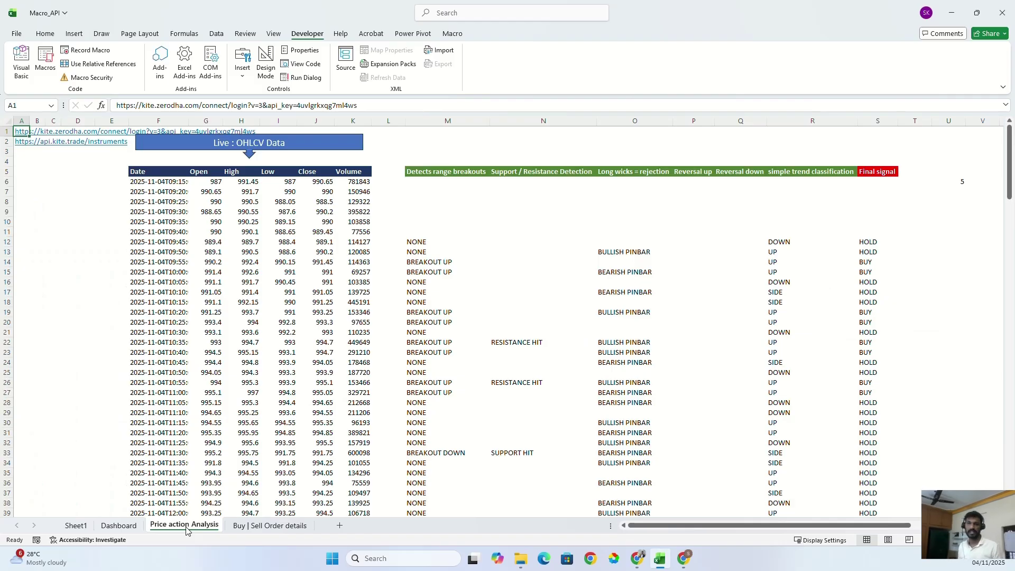
Inspect the range breakout formulas in M25 and M23 and the support/resistance formula in N22
left_click(448, 373)
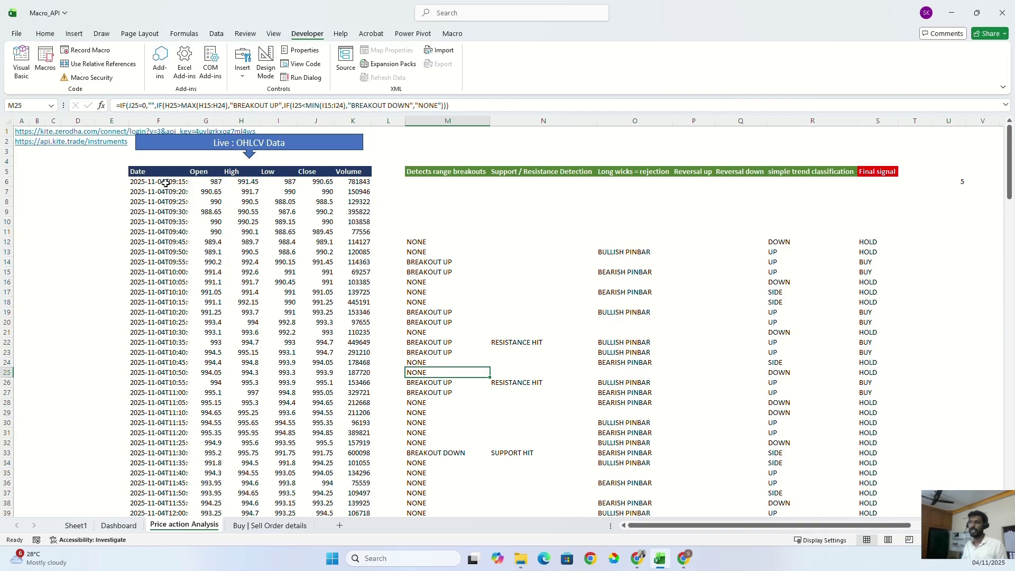
left_click_drag(166, 183, 374, 389)
left_click(418, 353)
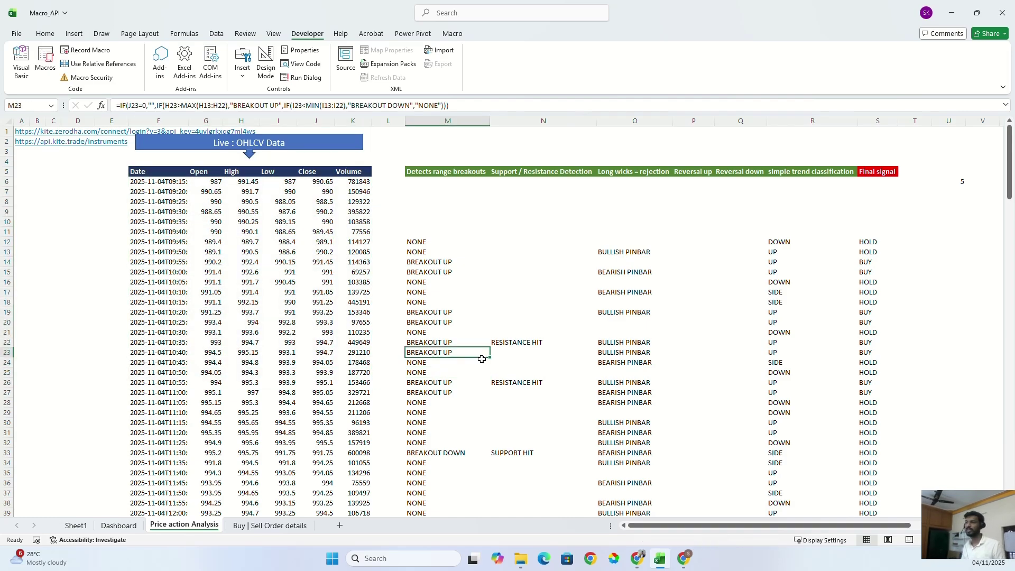
left_click(511, 343)
double_click(513, 343)
key("Escape")
key("shift+space")
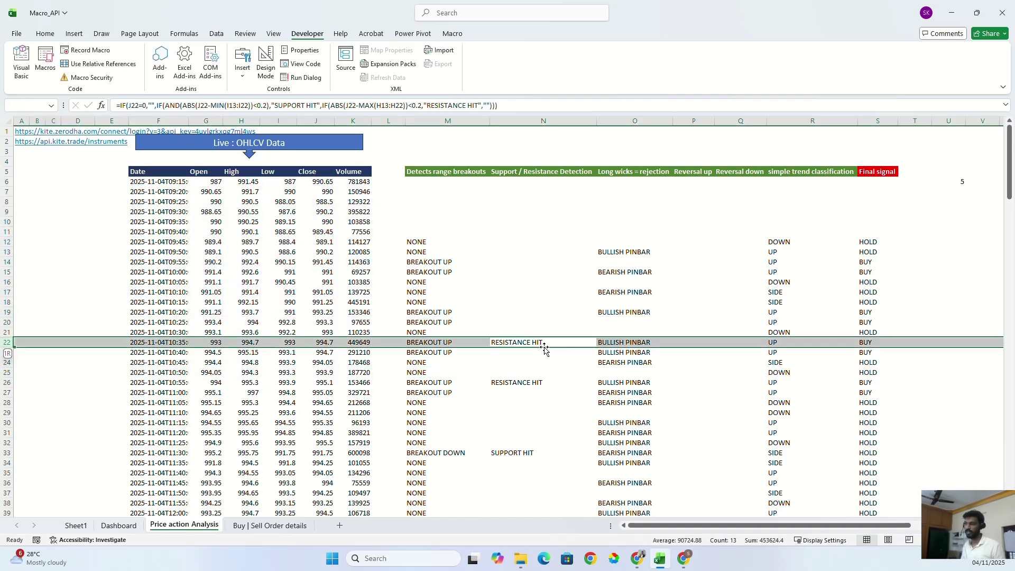
Check the SUPPORT HIT formula in N33 and trend formulas in R31–R33, then return to Sheet1
left_click(527, 382)
left_click(527, 453)
double_click(527, 452)
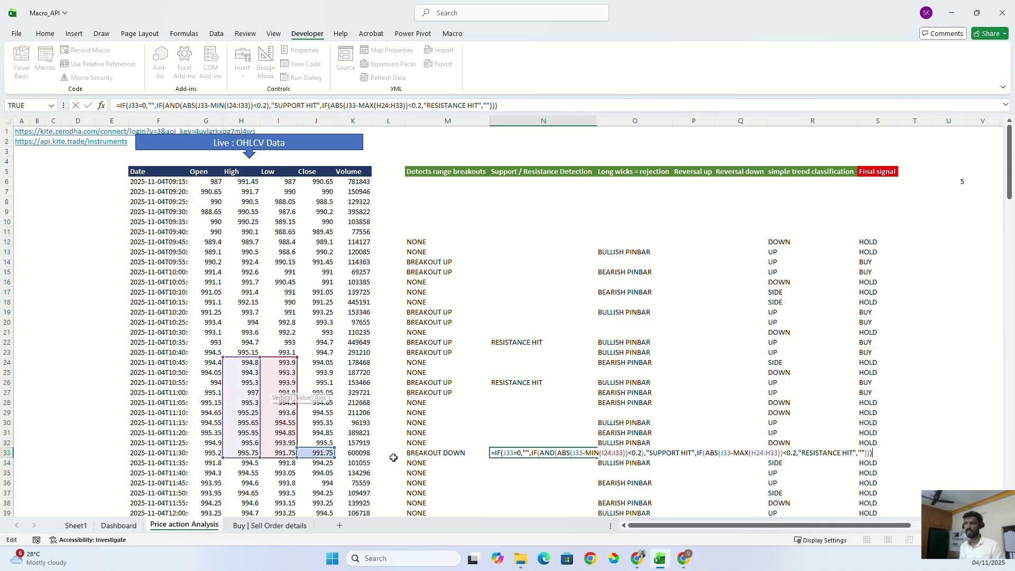
key("Escape")
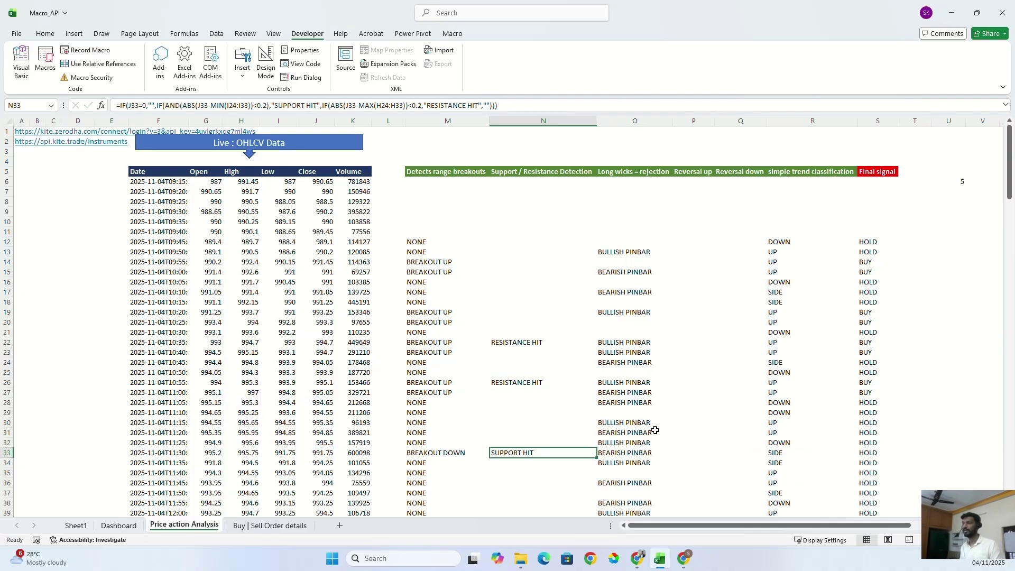
left_click(784, 452)
left_click(792, 445)
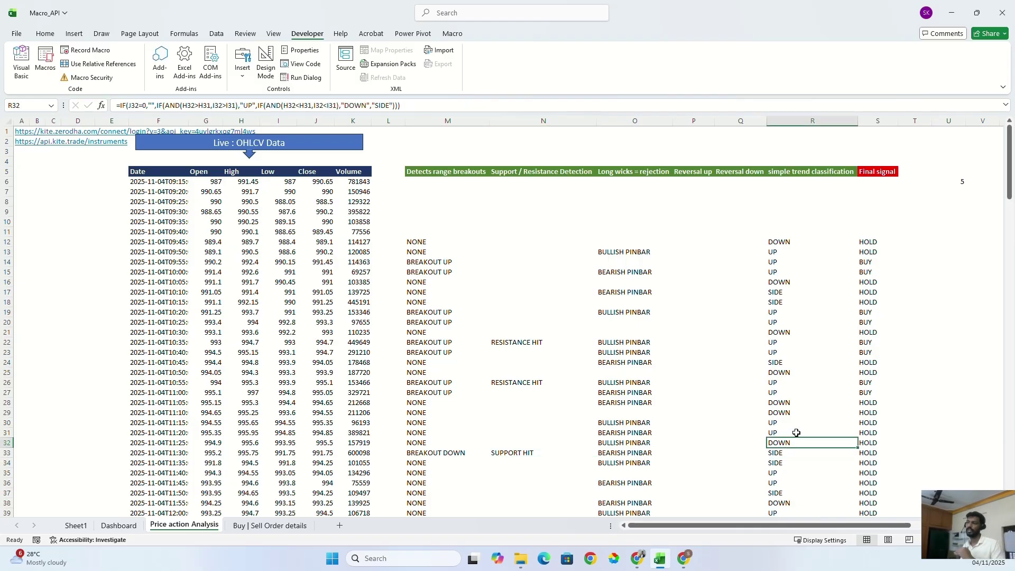
left_click(797, 433)
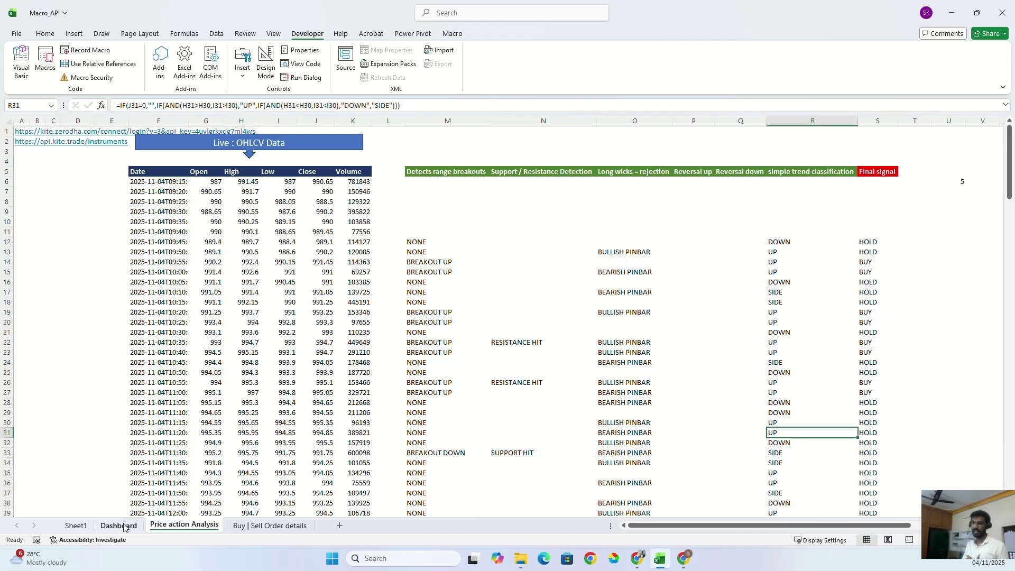
left_click(75, 525)
Inspect the price action and RSI signal lookup formulas in the summary table
left_click_drag(200, 142, 884, 143)
left_click_drag(717, 526, 662, 526)
left_click(194, 376)
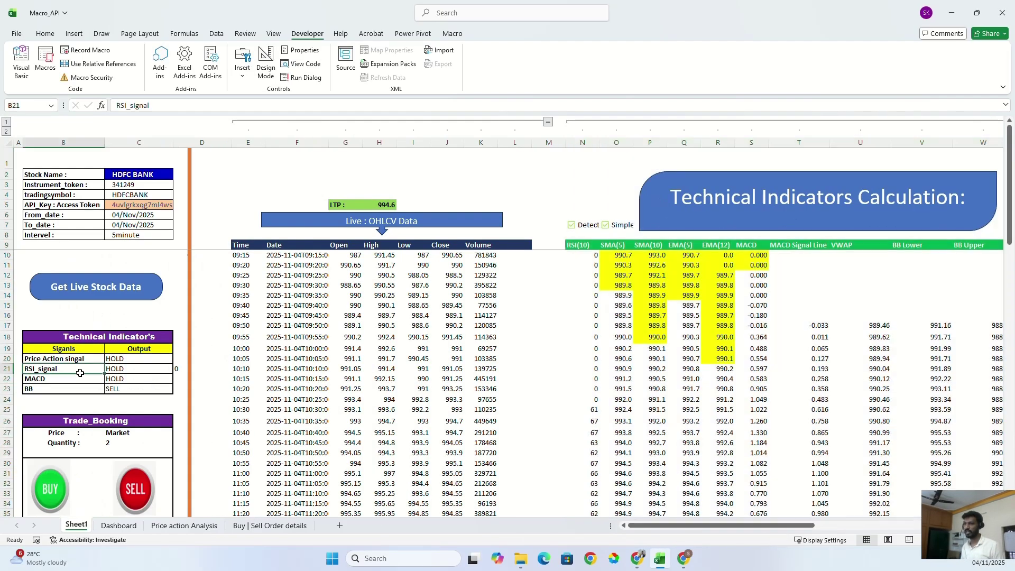
left_click(63, 359)
left_click(117, 360)
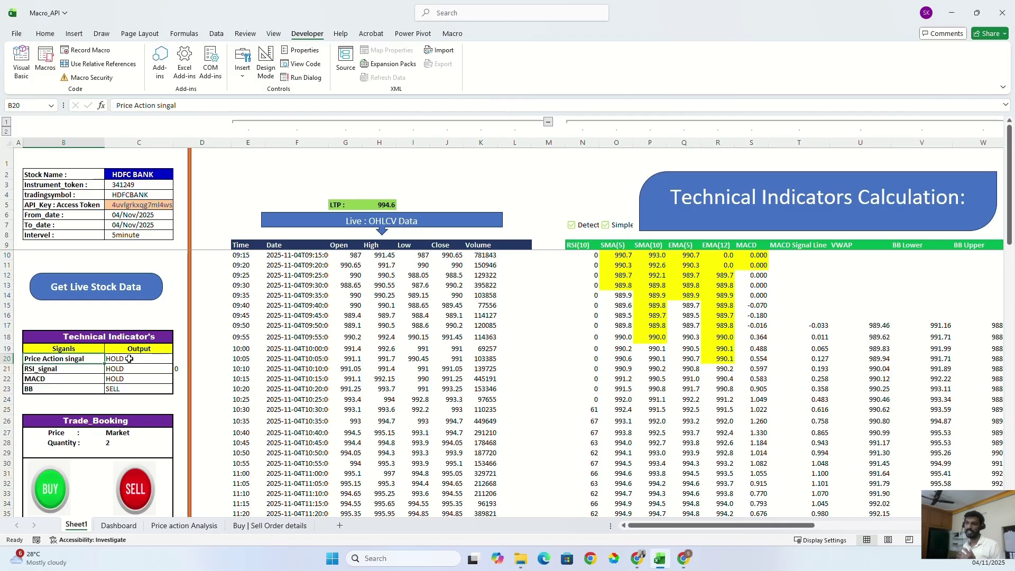
left_click(78, 370)
left_click(117, 370)
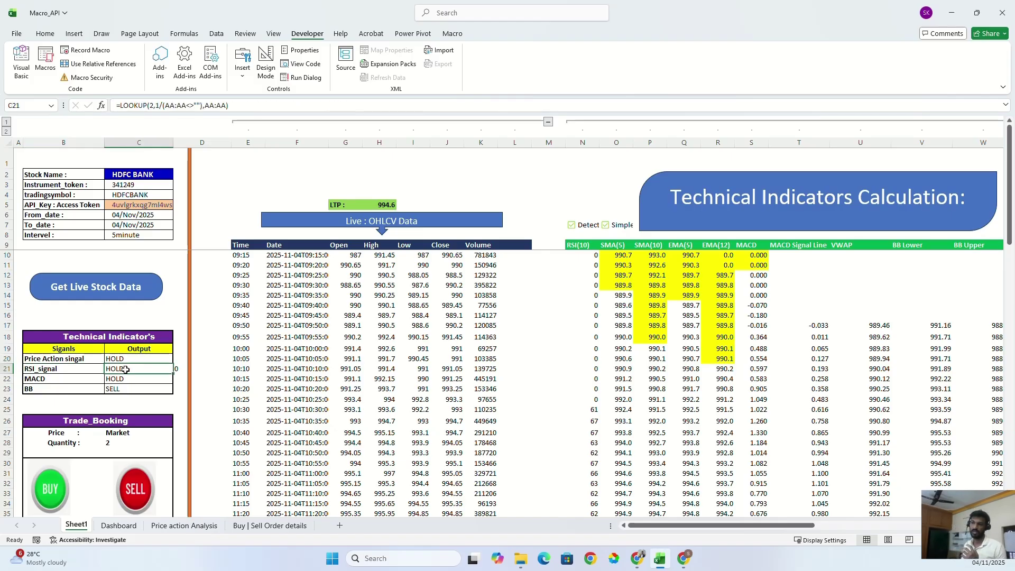
Check the MACD and BB signal formulas in C22–C23, then go to the Dashboard sheet
left_click(58, 379)
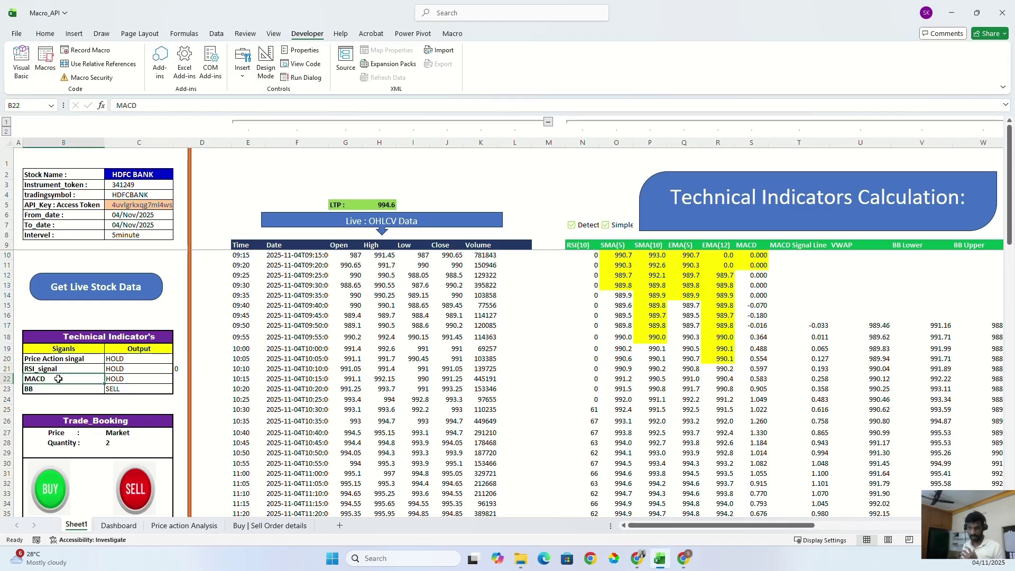
left_click(117, 378)
left_click(91, 390)
left_click(130, 388)
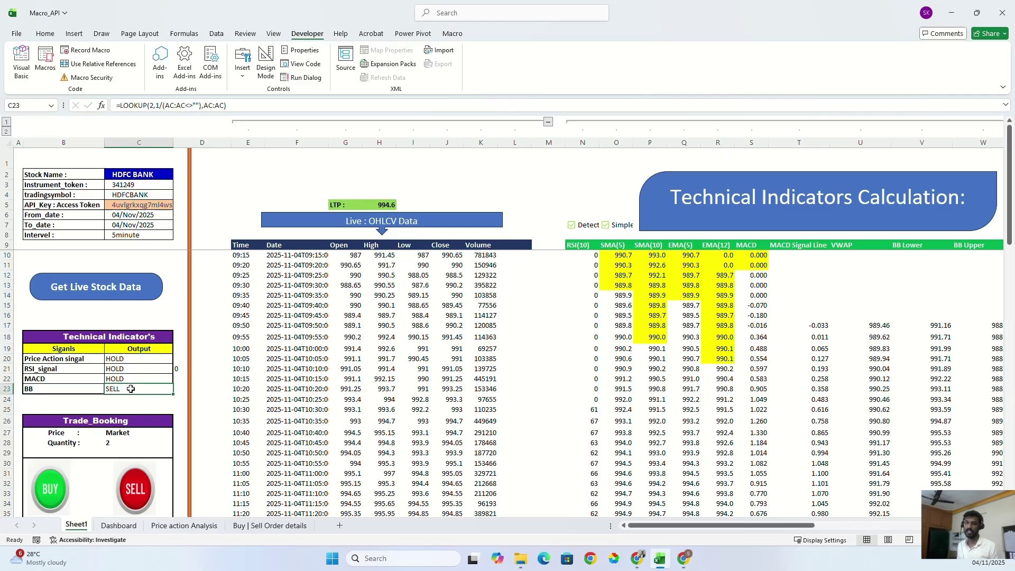
scroll(130, 388, "down", 1)
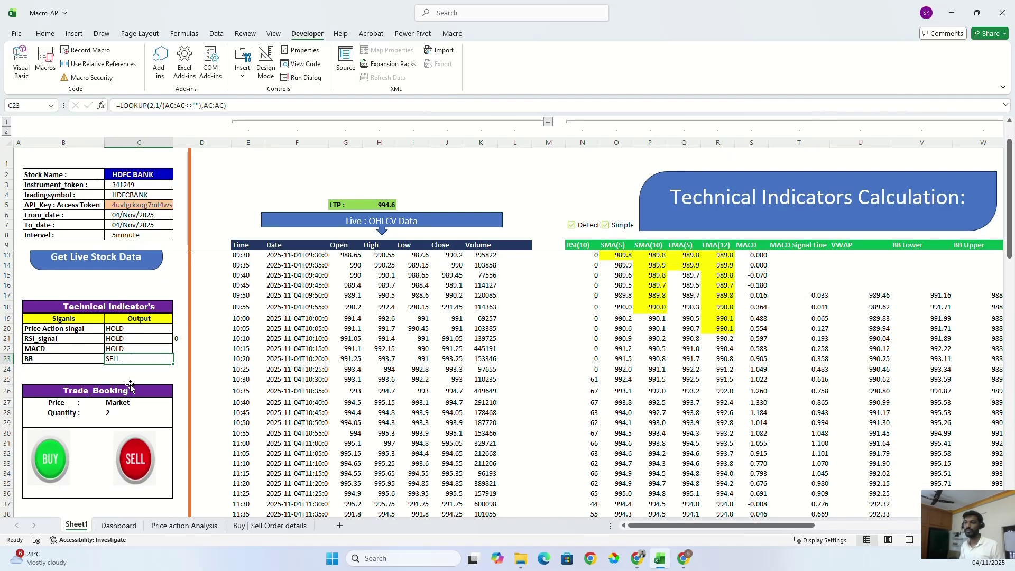
scroll(125, 512, "up", 1)
left_click(63, 348)
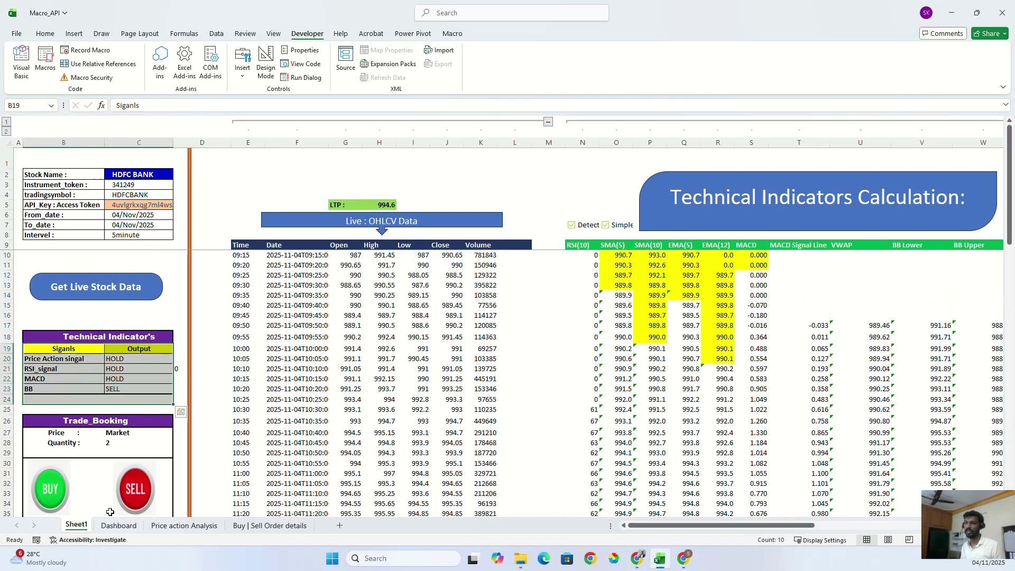
key("ctrl+Page_Down")
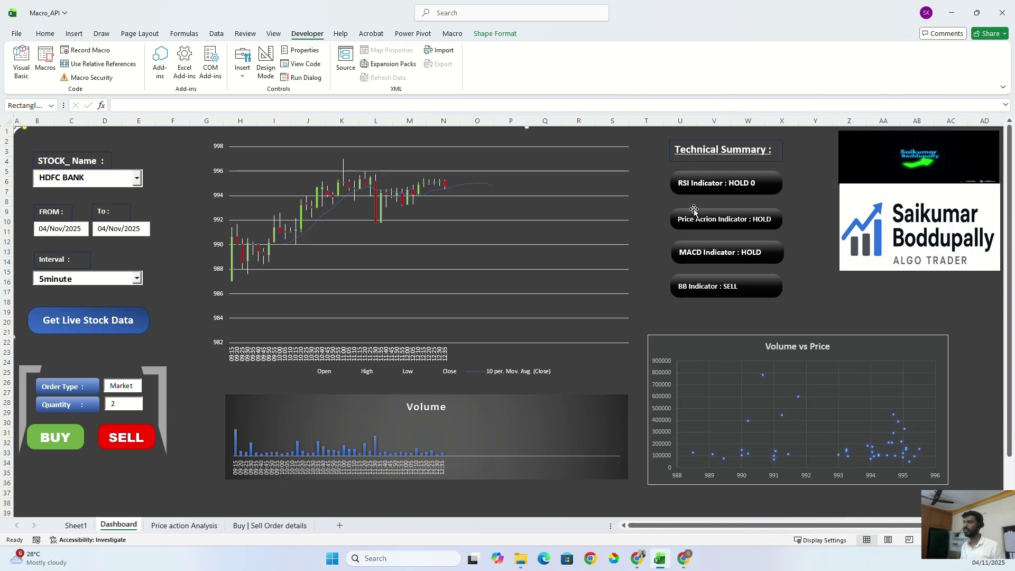
Switch the stock to TATA STEEL and fetch its live 5minute data into the dashboard
left_click(136, 178)
key("Return")
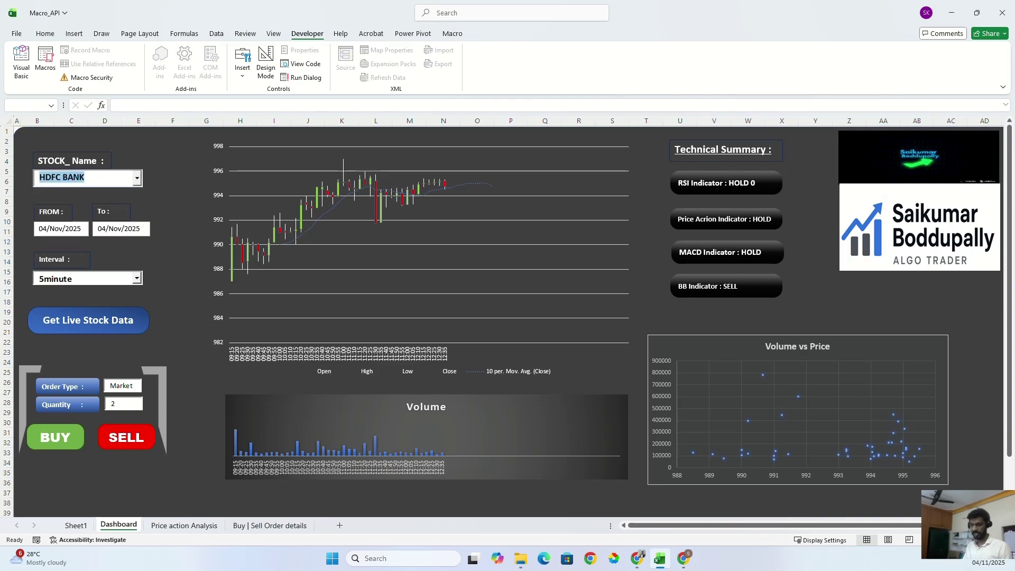
type("TATA STEEL")
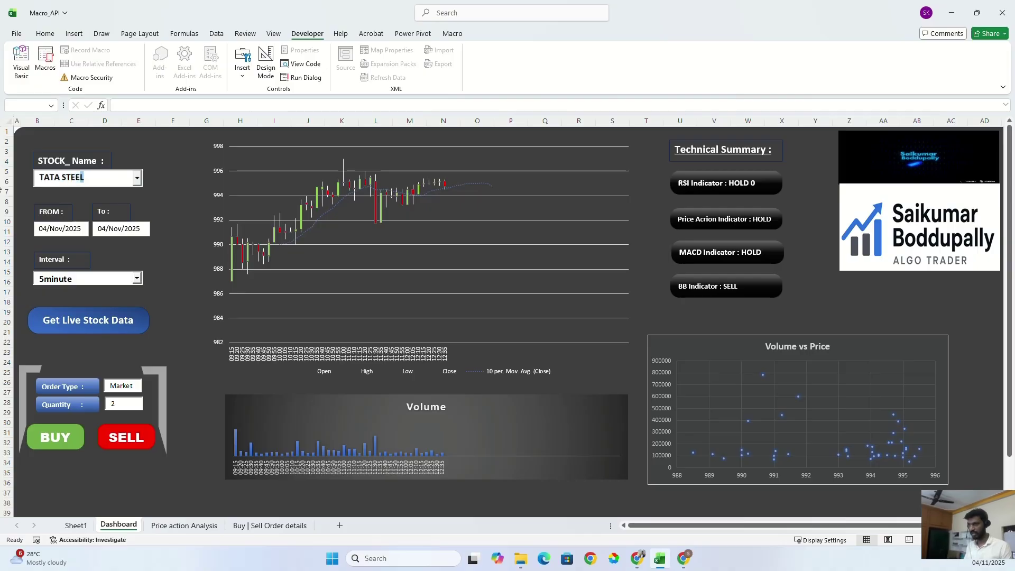
left_click(84, 324)
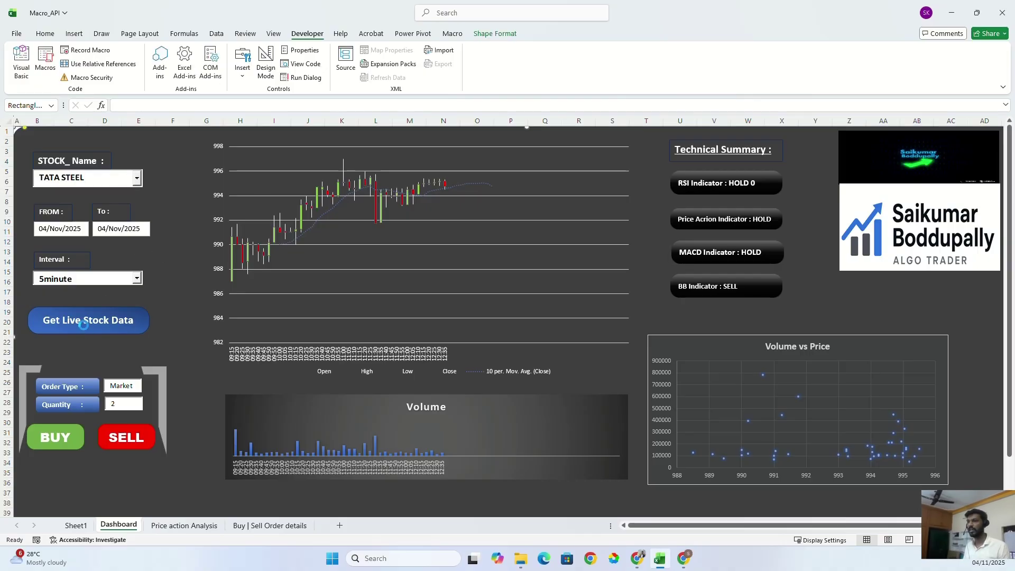
left_click(532, 319)
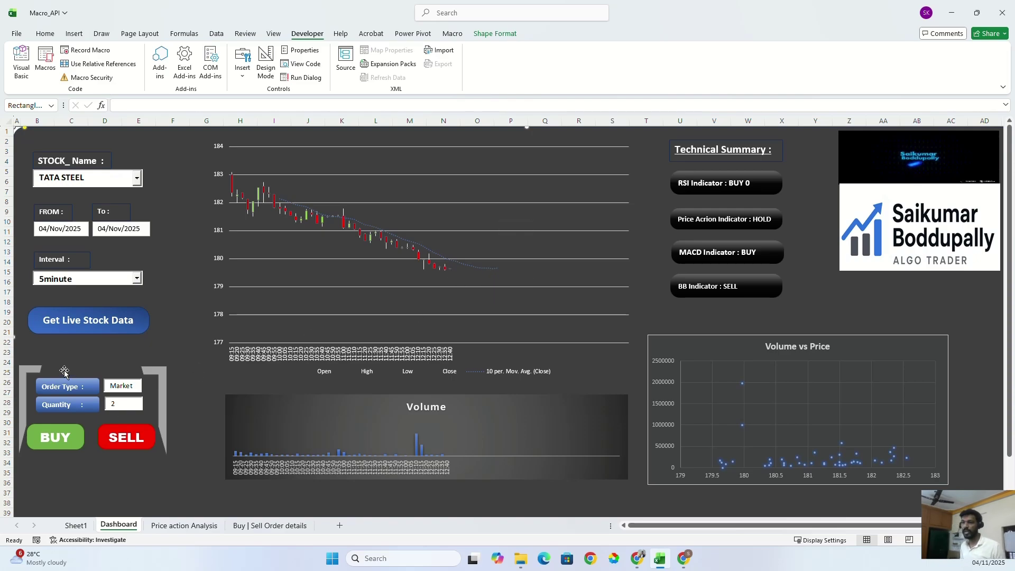
Set the order quantity to 1 and place Excel beside the Kite browser window
left_click(113, 404)
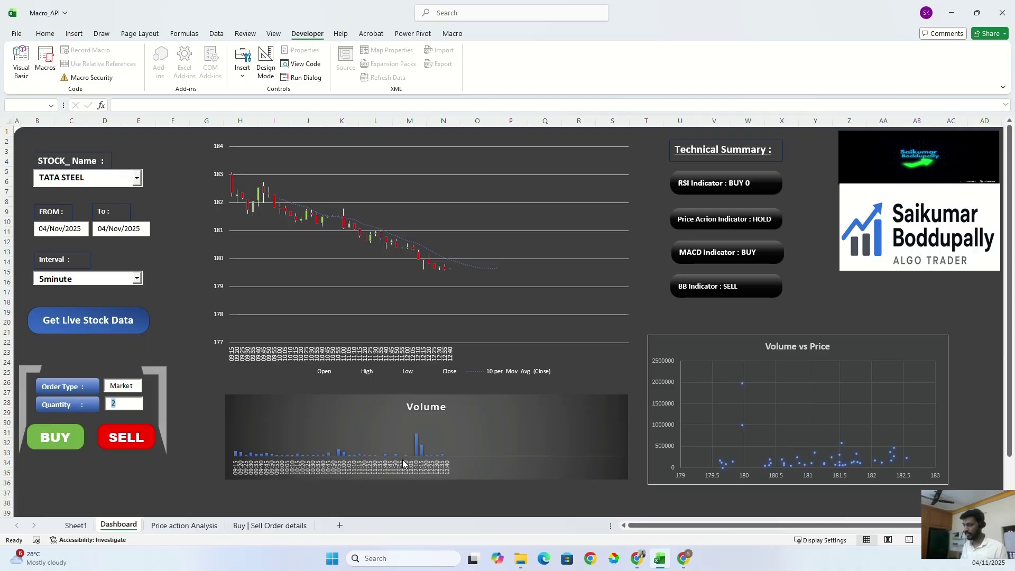
type("1")
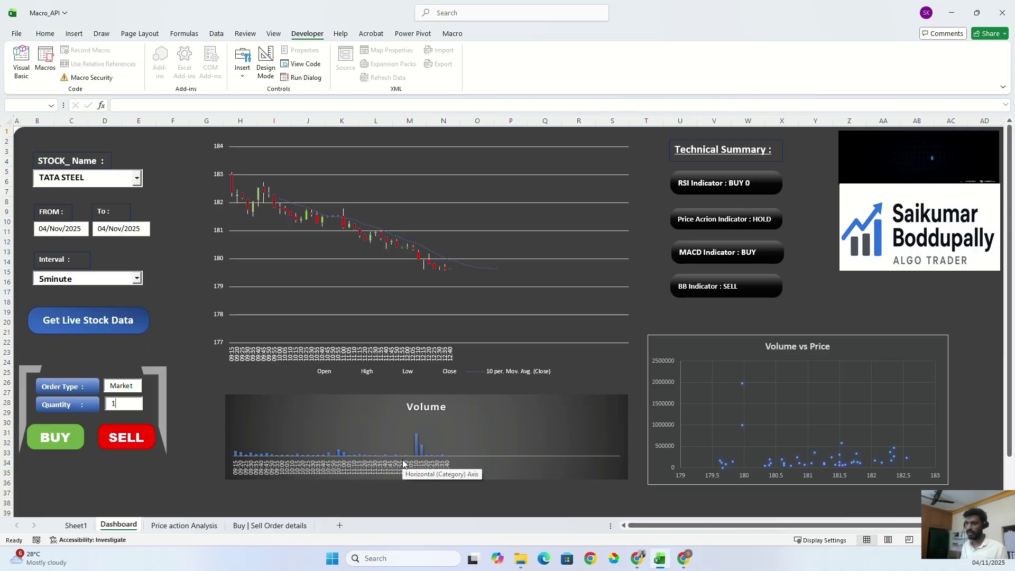
left_click(126, 397)
mouse_move(977, 13)
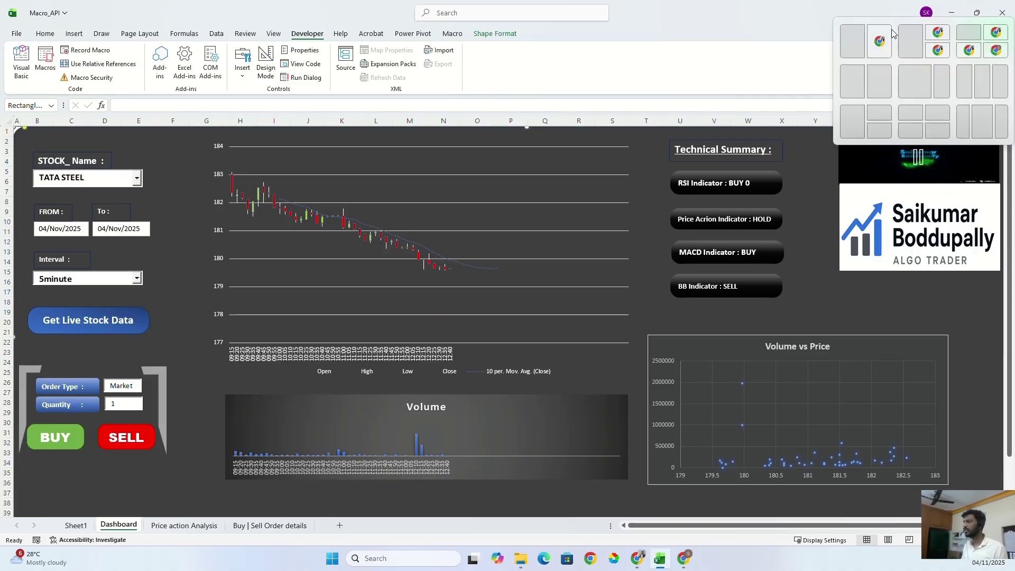
left_click(848, 47)
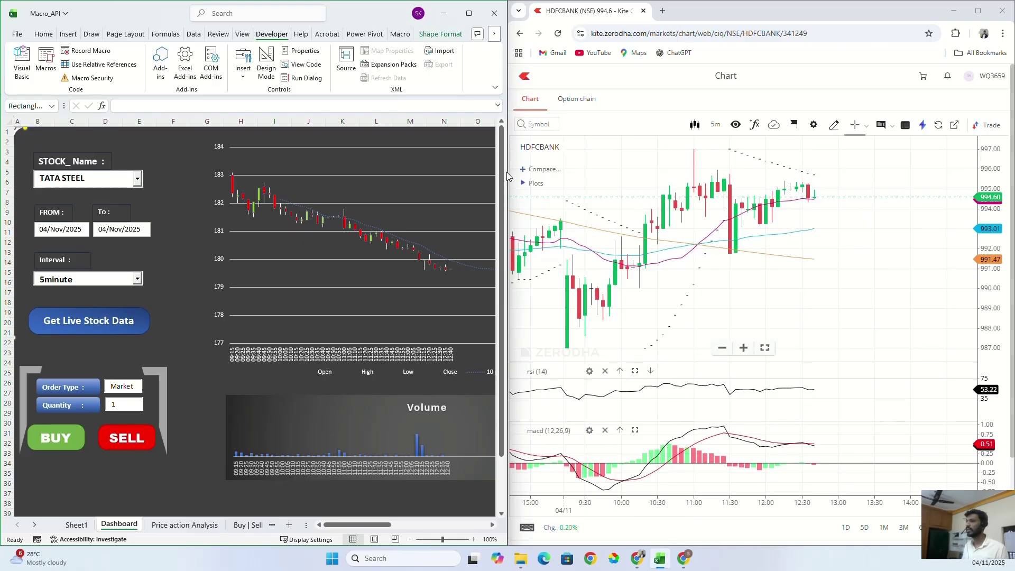
left_click_drag(508, 176, 469, 176)
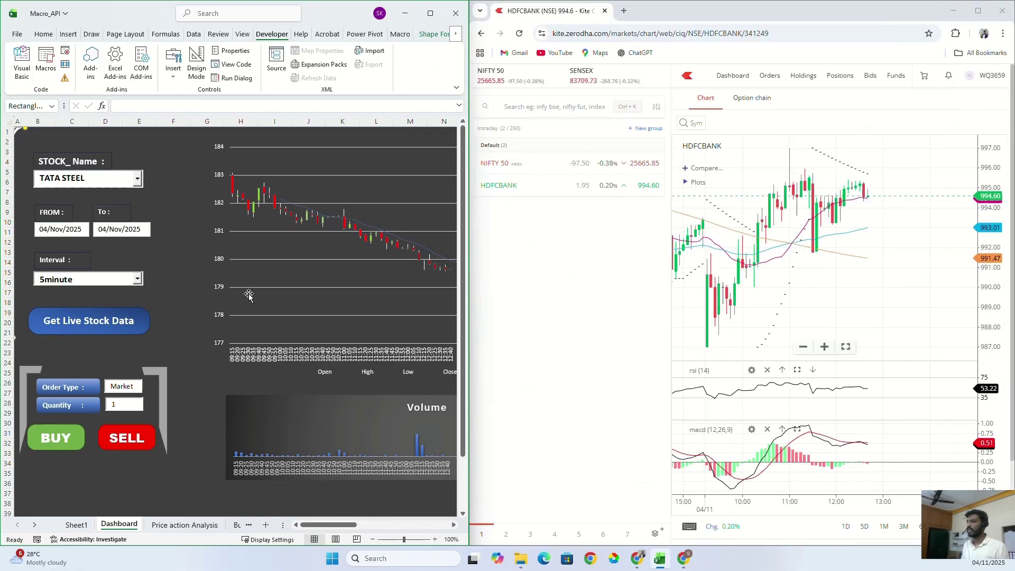
Place a TATA STEEL BUY then SELL order, verify Kite Positions, and maximize Excel
left_click(65, 440)
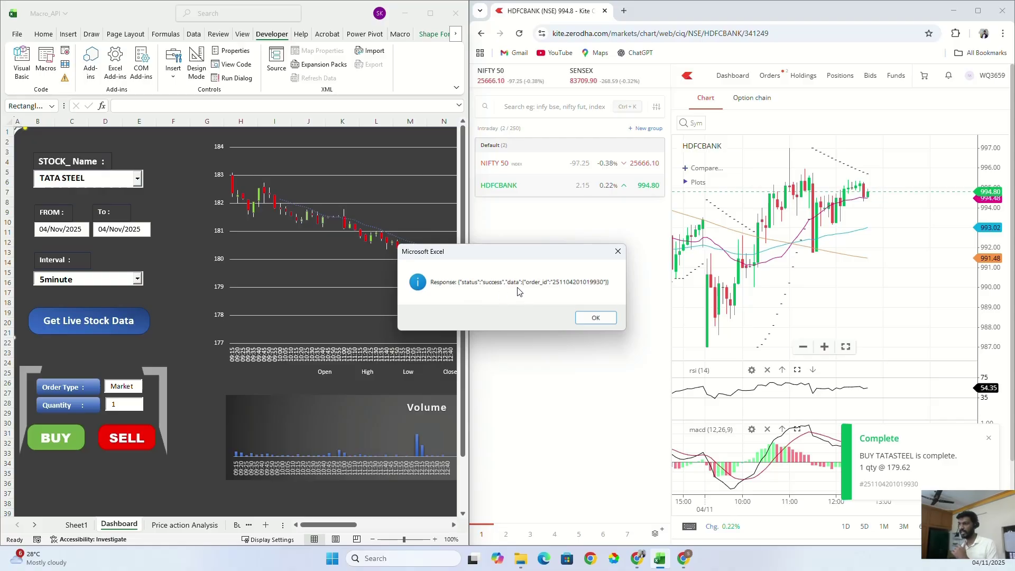
left_click(594, 317)
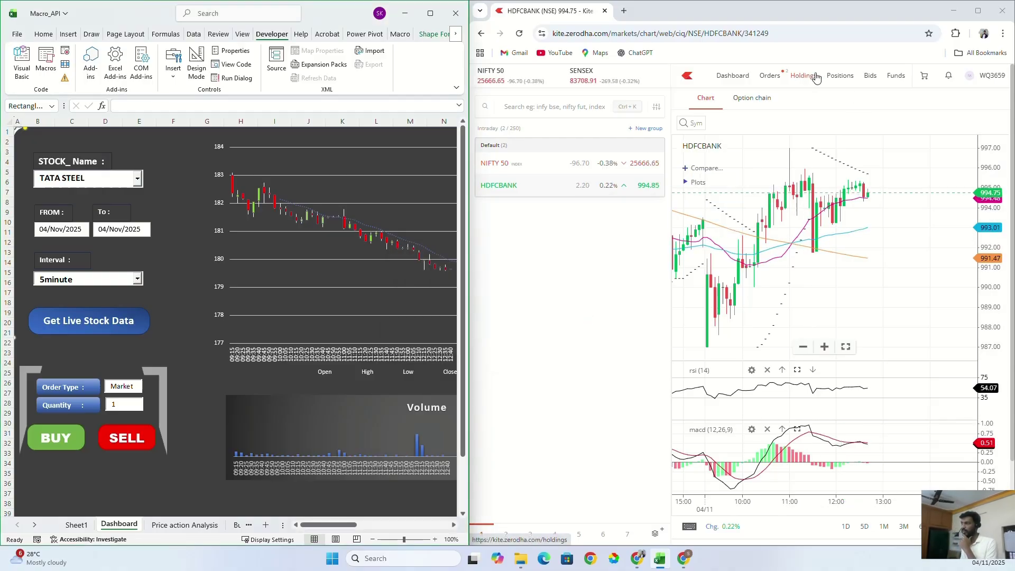
left_click(841, 76)
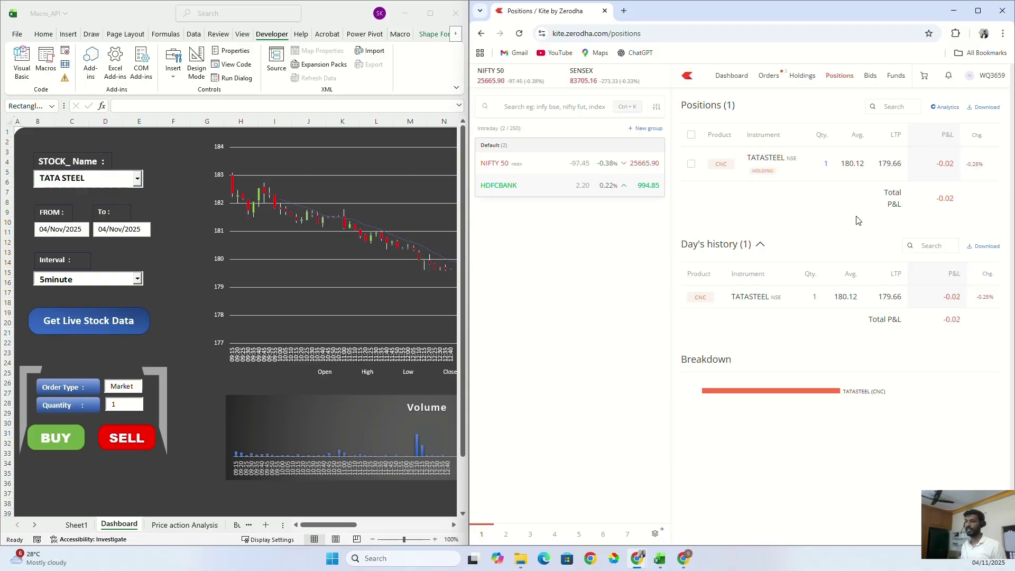
left_click(137, 444)
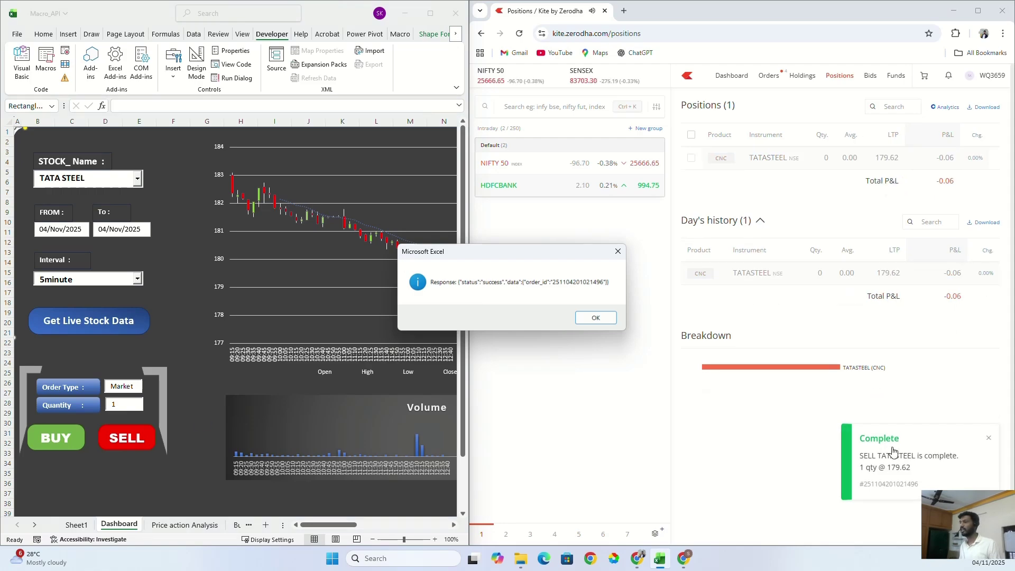
left_click(589, 318)
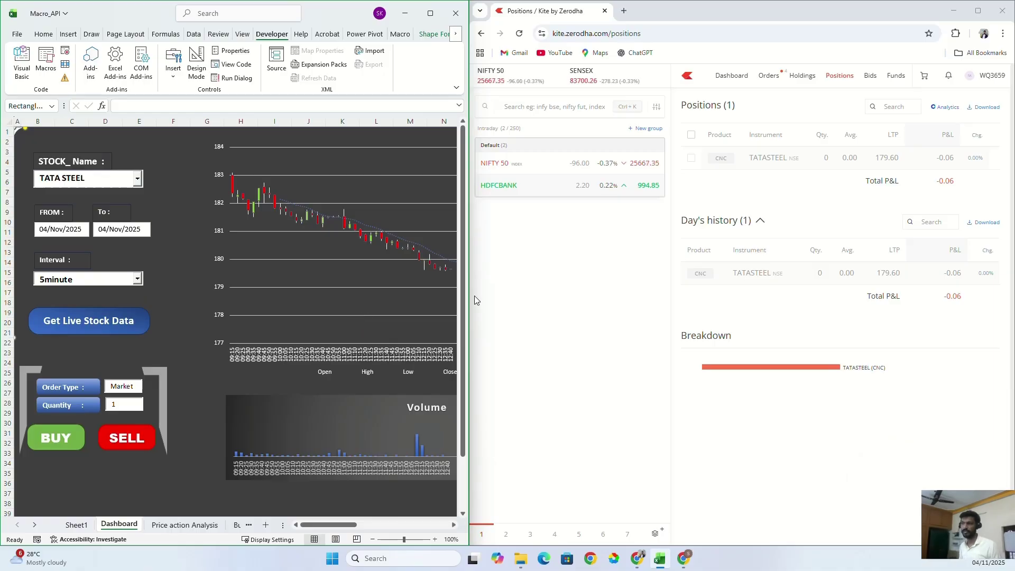
key("super+Up")
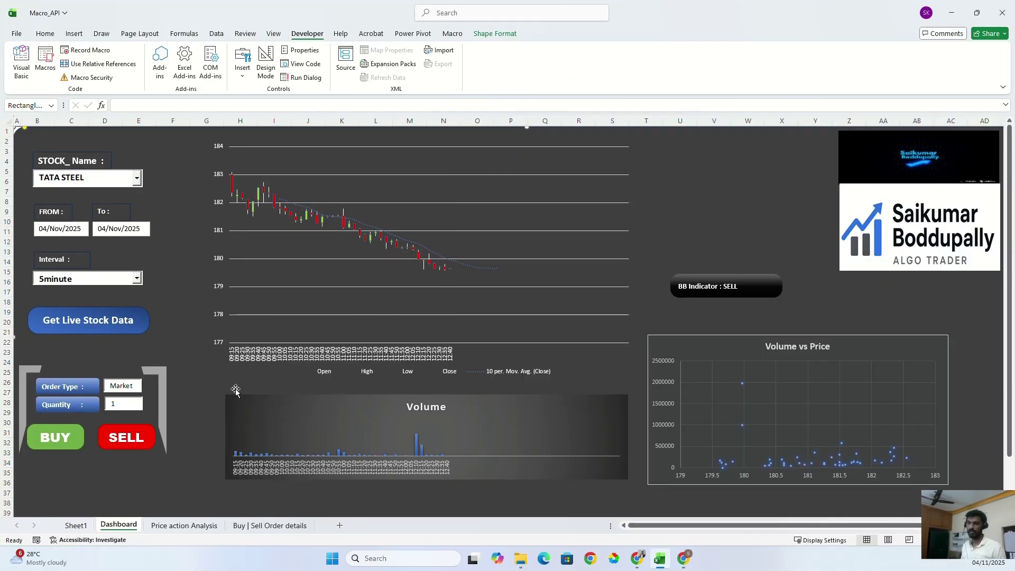
Switch to the Buy | Sell Order details sheet and select the order table D3:K7 with headers
left_click(239, 528)
left_click_drag(73, 163, 394, 191)
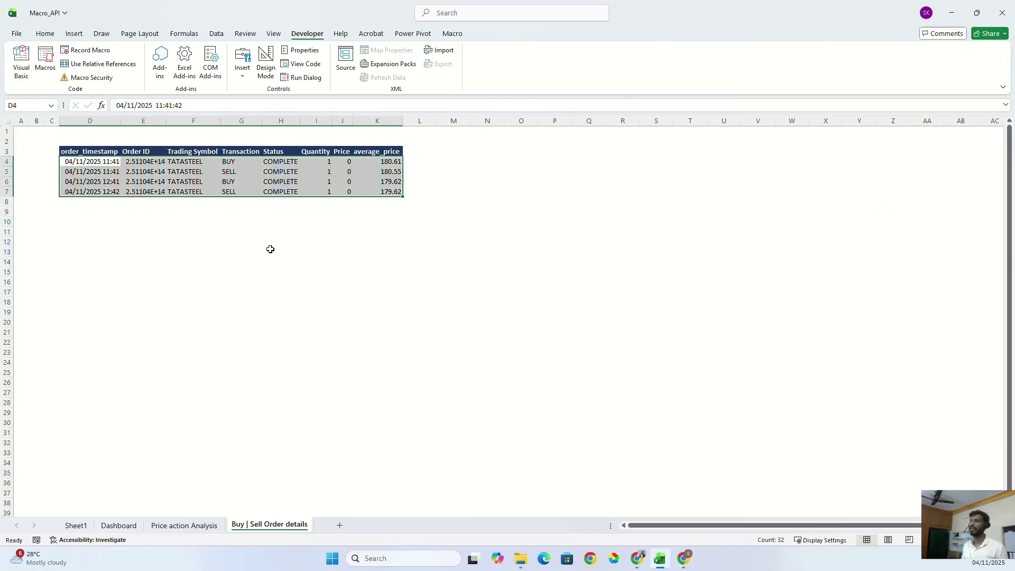
left_click(193, 272)
left_click_drag(102, 162, 407, 204)
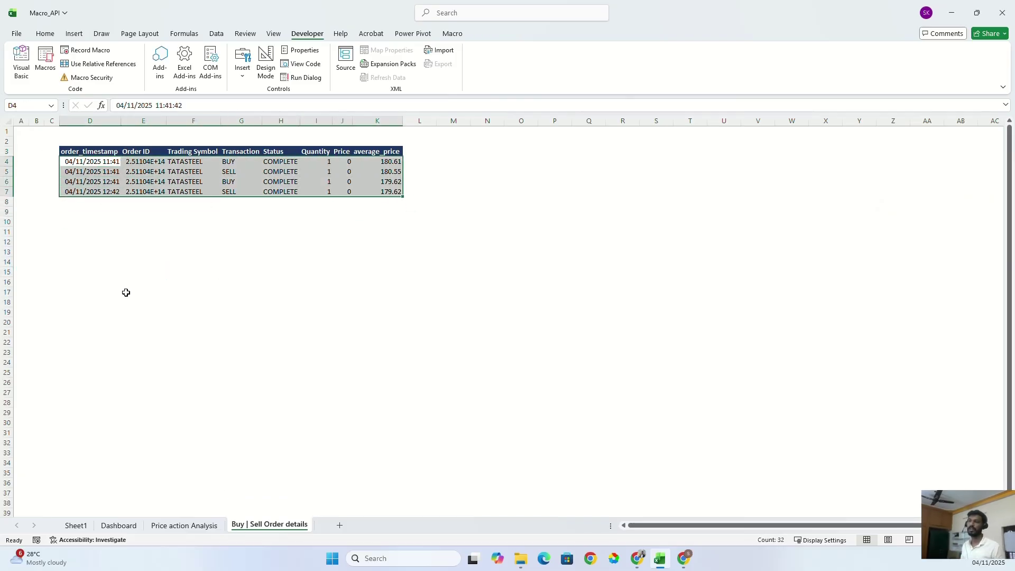
left_click_drag(108, 152, 407, 203)
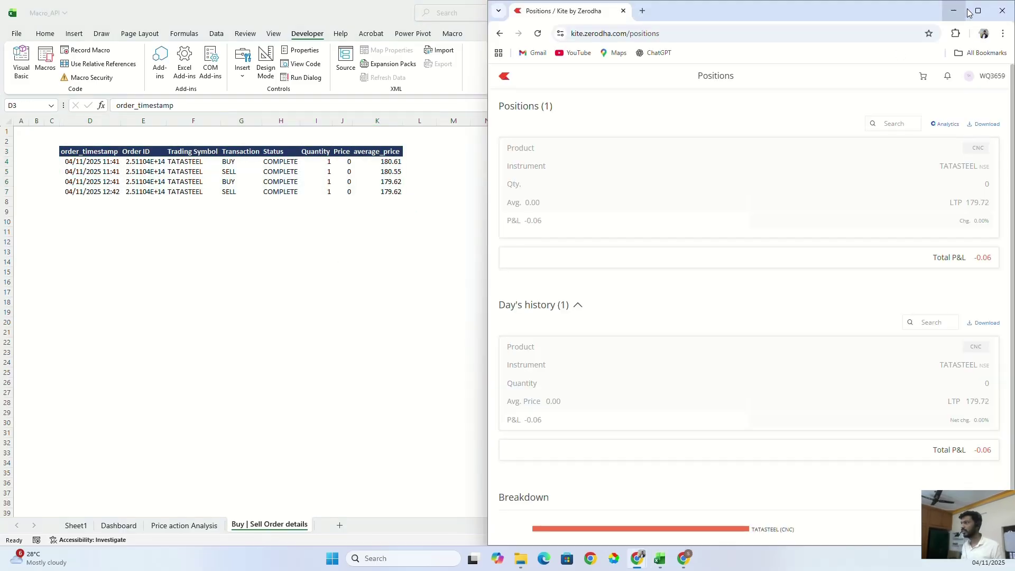
In Kite, open the Orders page and review the Executed orders (4) list
key("super+Up")
left_click(650, 84)
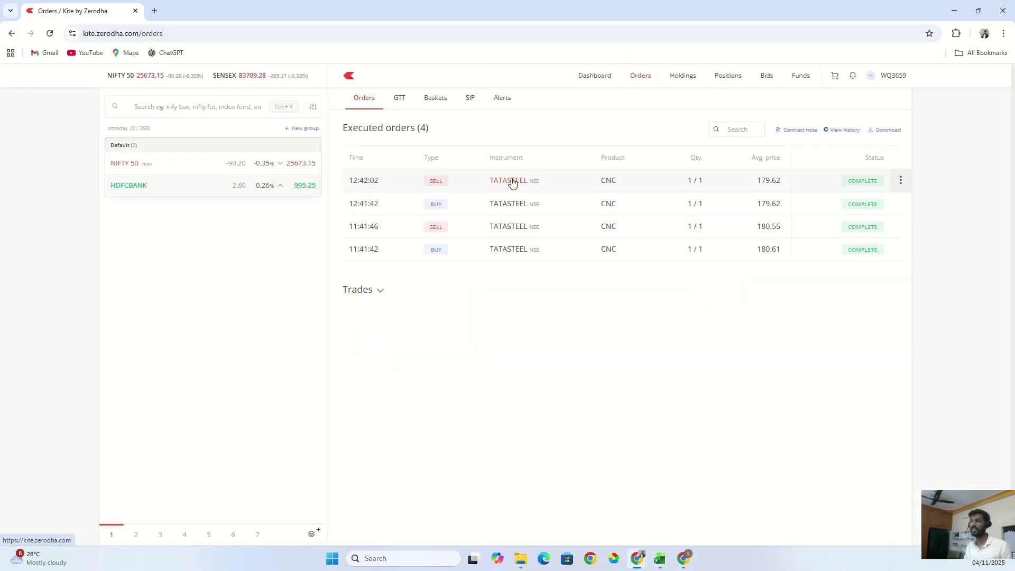
left_click_drag(343, 128, 428, 126)
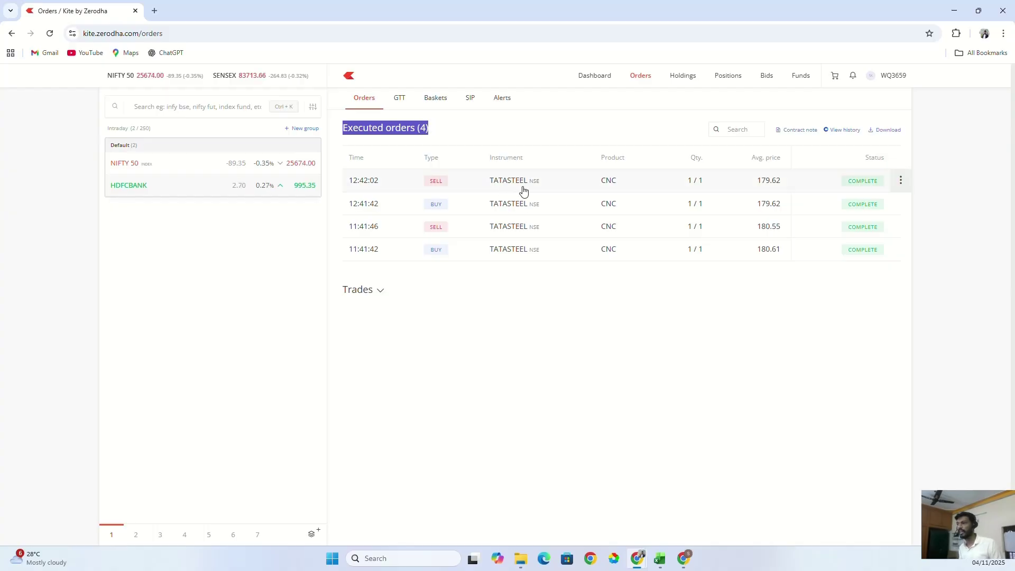
Back in Excel, select the order log D3:I7, then return to Sheet1
key("alt+Tab")
left_click(245, 259)
left_click_drag(87, 151, 377, 192)
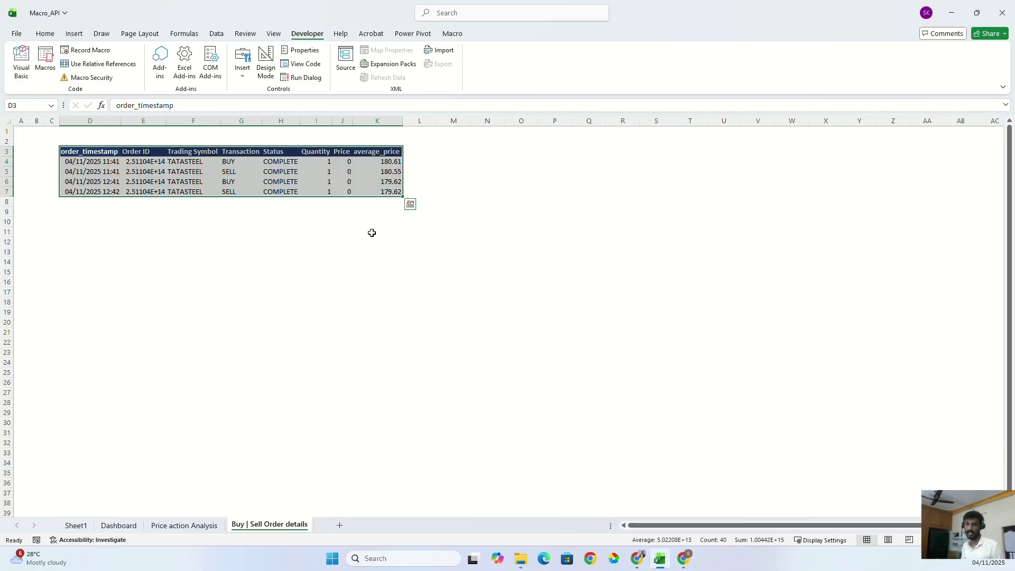
key("ctrl+Page_Up")
key("ctrl+Page_Up")
key("ctrl+Page_Up")
Select access token cell C5, open the accessibility assistant, then go to Kite's Orders page
left_click(115, 204)
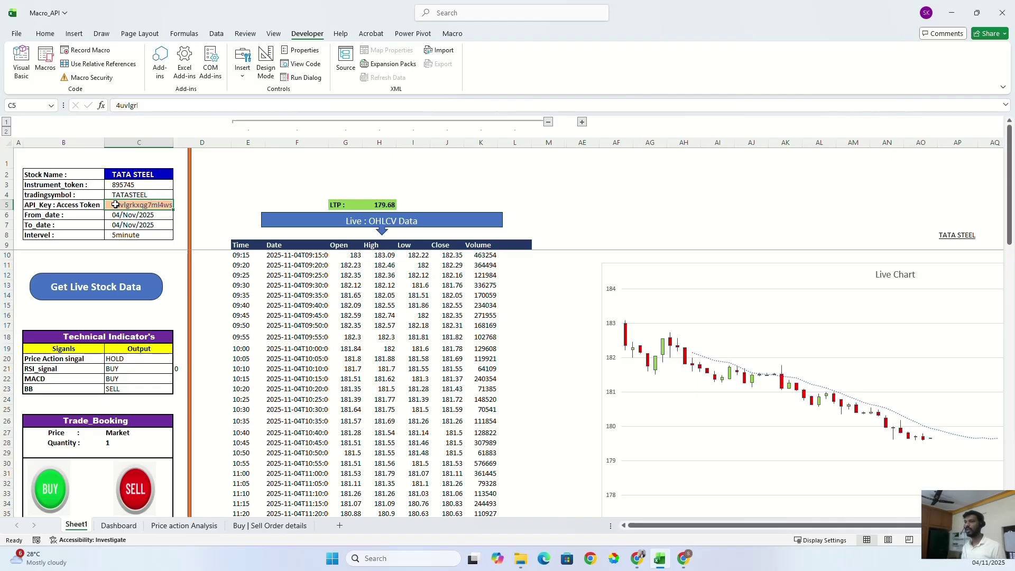
left_click(123, 540)
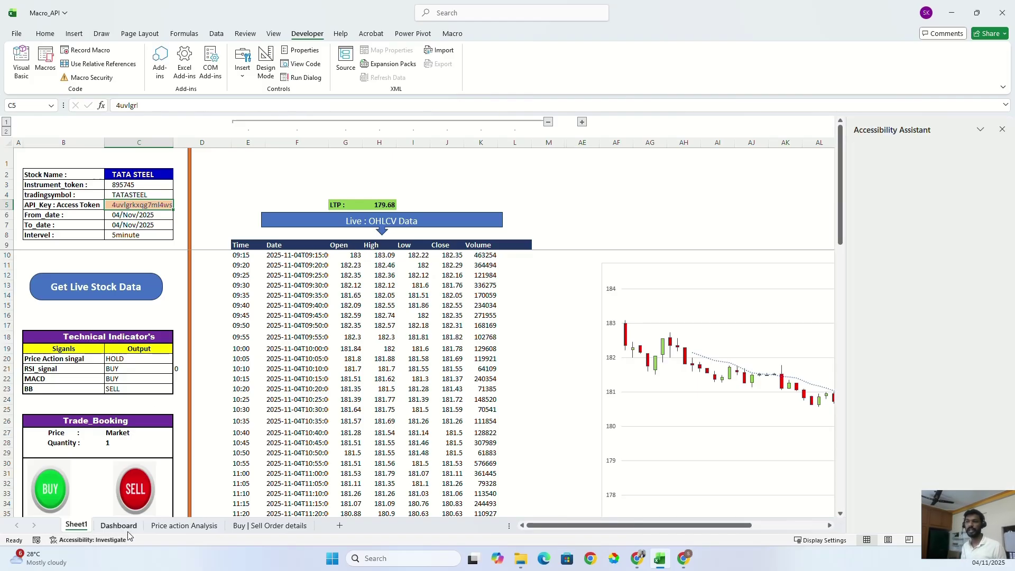
key("alt+Tab")
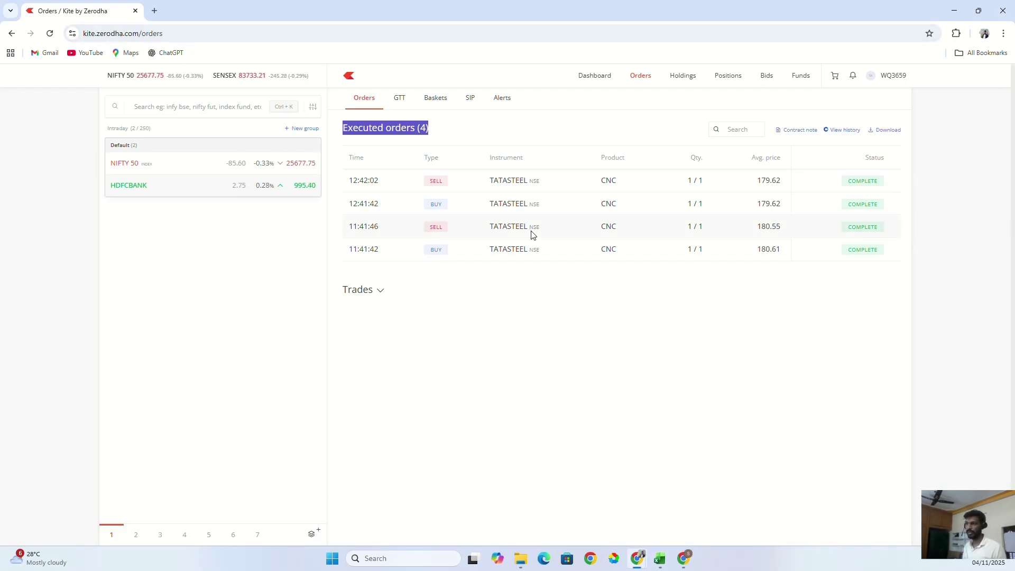
Paste the Kite Connect login link into a new tab and load it
left_click(160, 9)
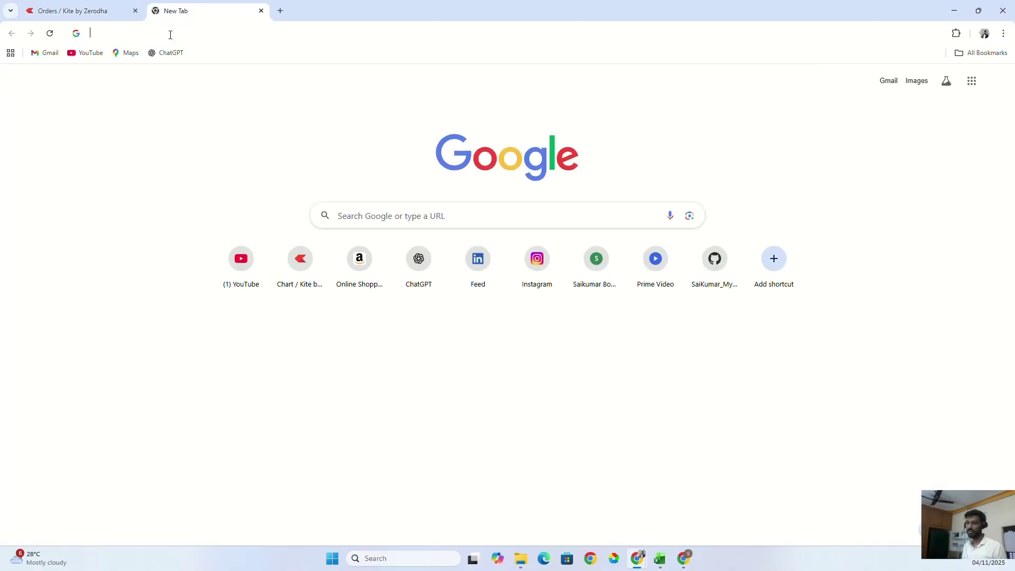
key("ctrl+v")
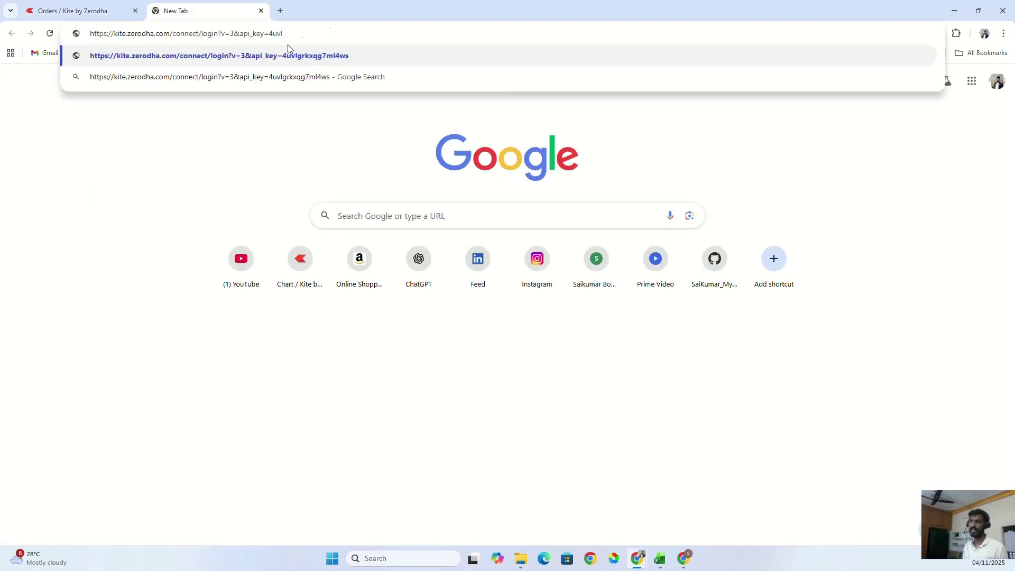
left_click_drag(294, 33, 331, 34)
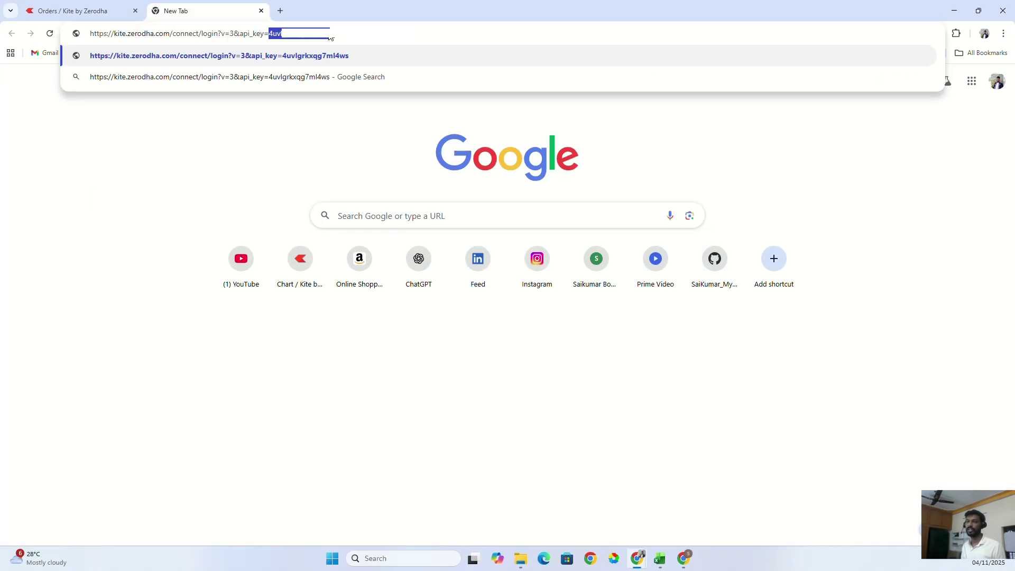
left_click(281, 32)
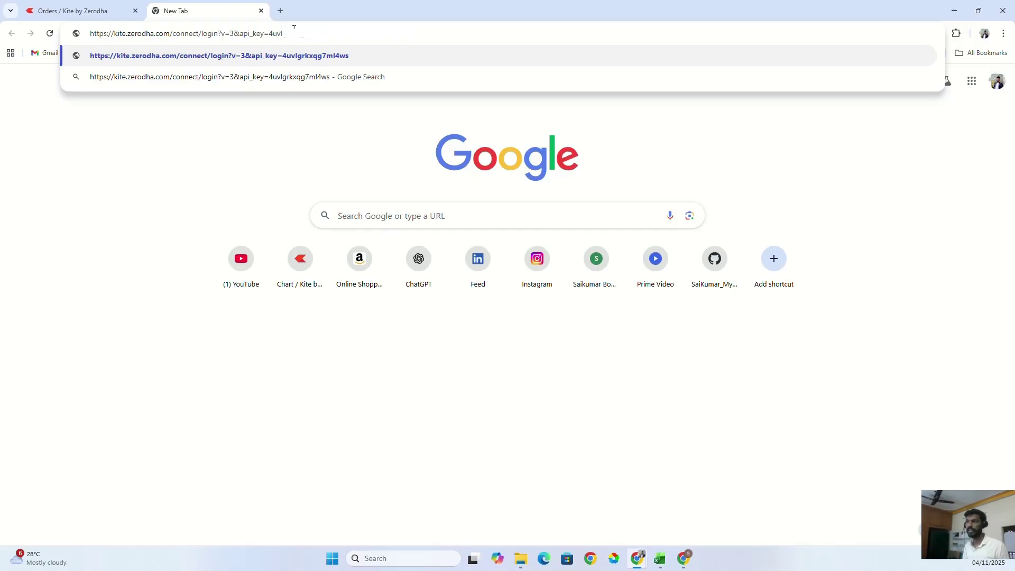
key("Return")
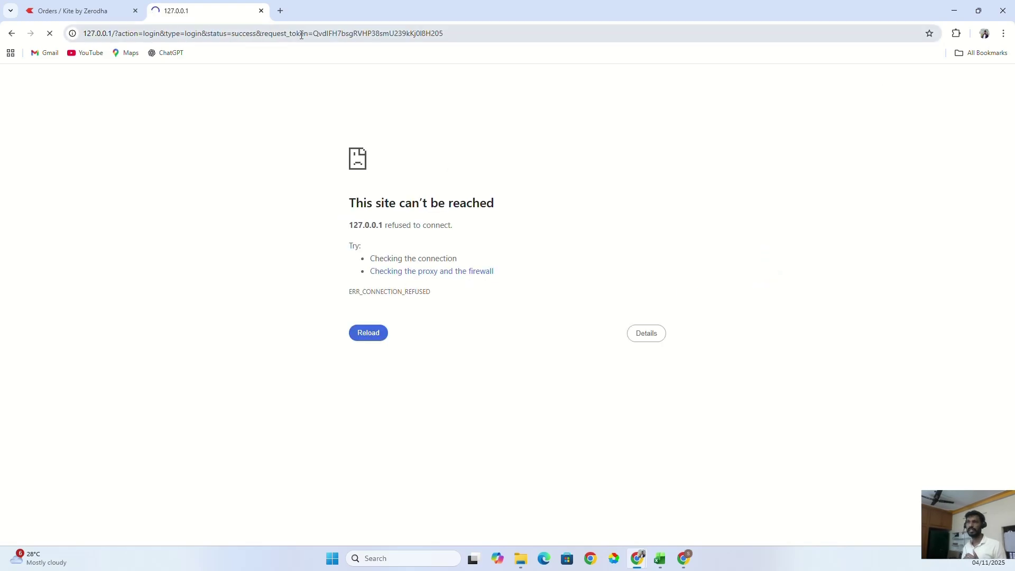
Select and copy the request_token value from the 127.0.0.1 redirect address
left_click(441, 33)
left_click(201, 34)
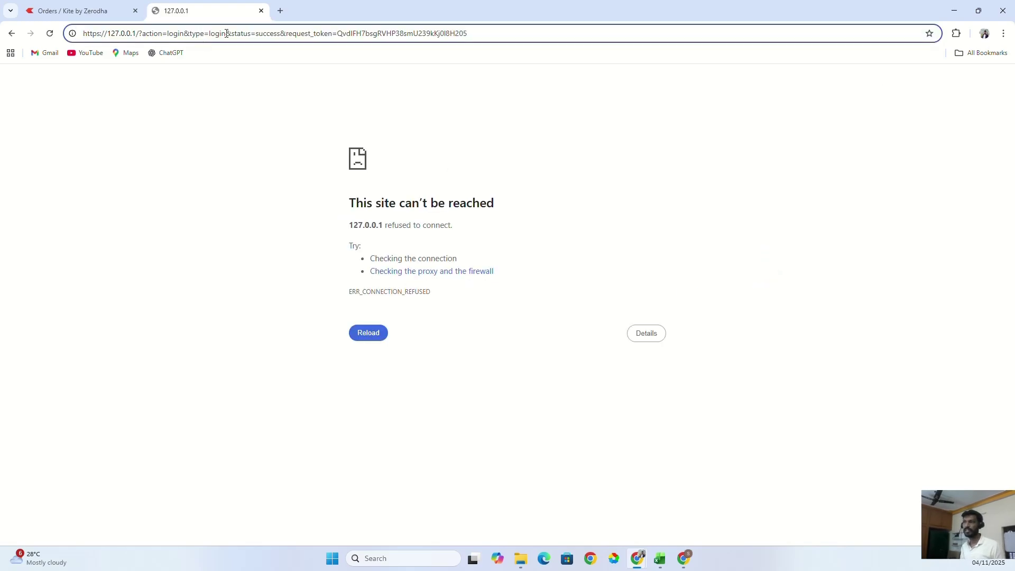
left_click_drag(234, 33, 276, 32)
double_click(299, 33)
left_click_drag(338, 33, 469, 29)
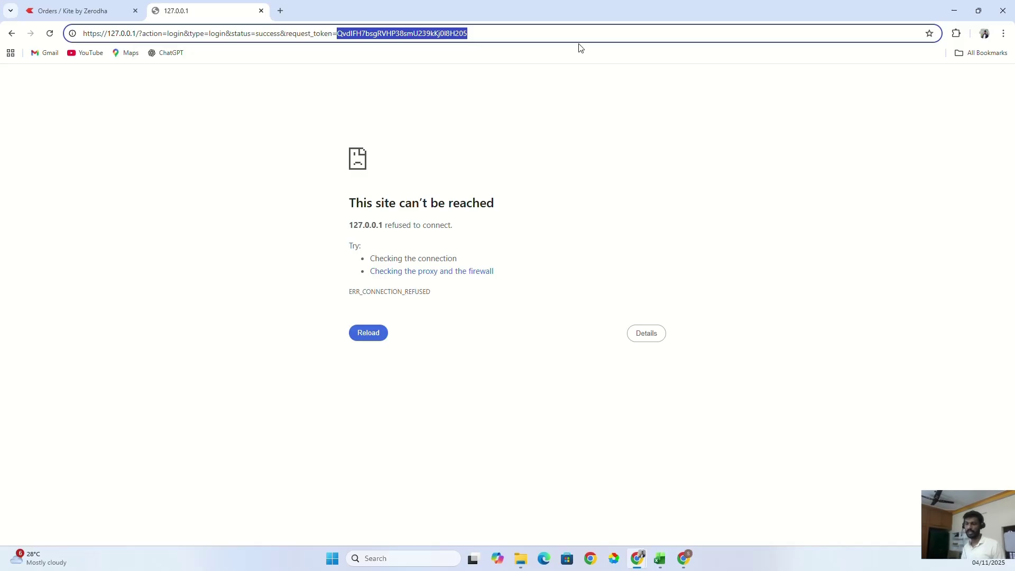
left_click(575, 262)
Open get_access_token.bat in Notepad, paste the new REQUEST_TOKEN value, and save
left_click(520, 558)
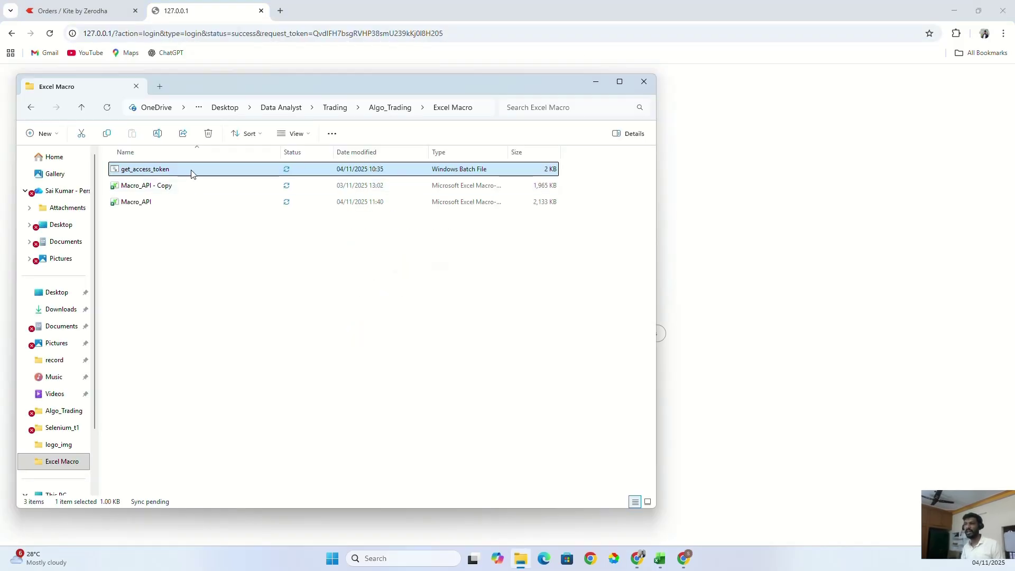
left_click(403, 558)
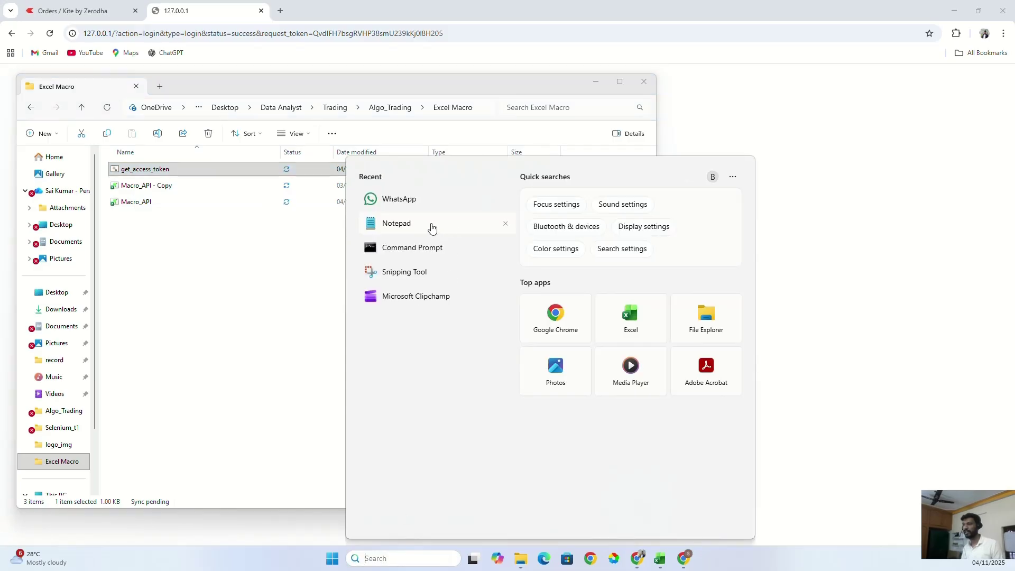
left_click(435, 226)
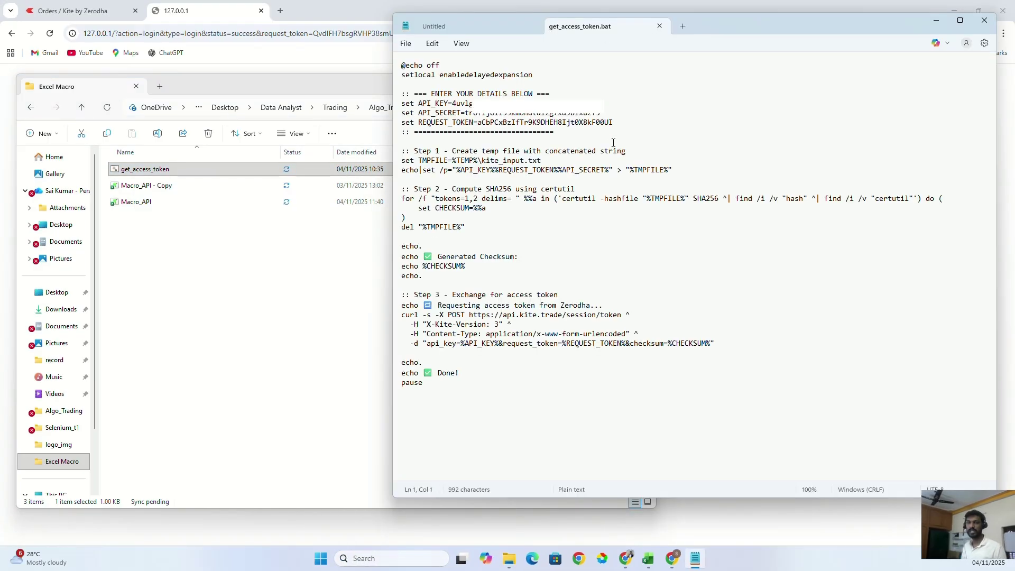
left_click_drag(479, 122, 613, 124)
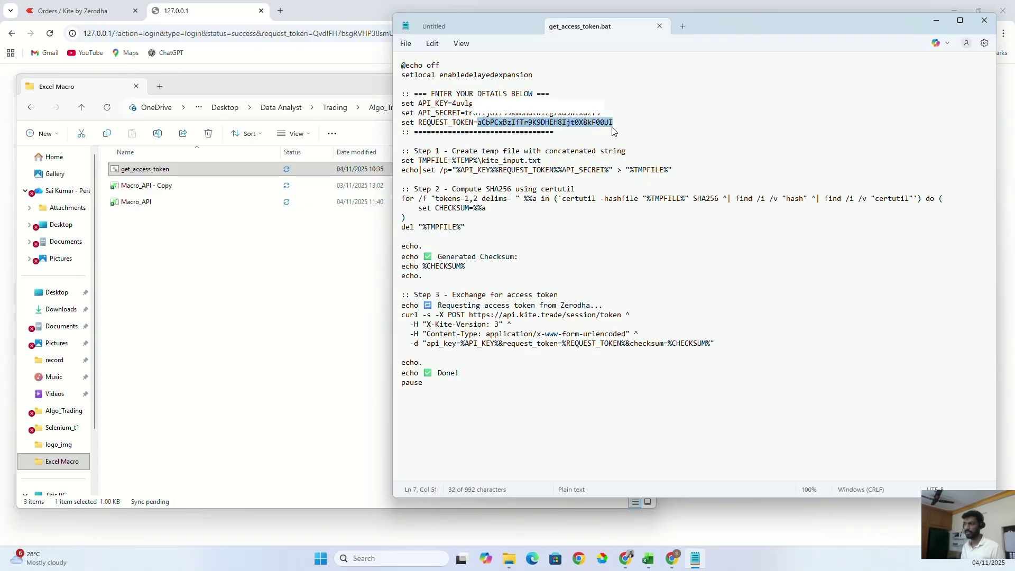
key("ctrl+v")
left_click(405, 47)
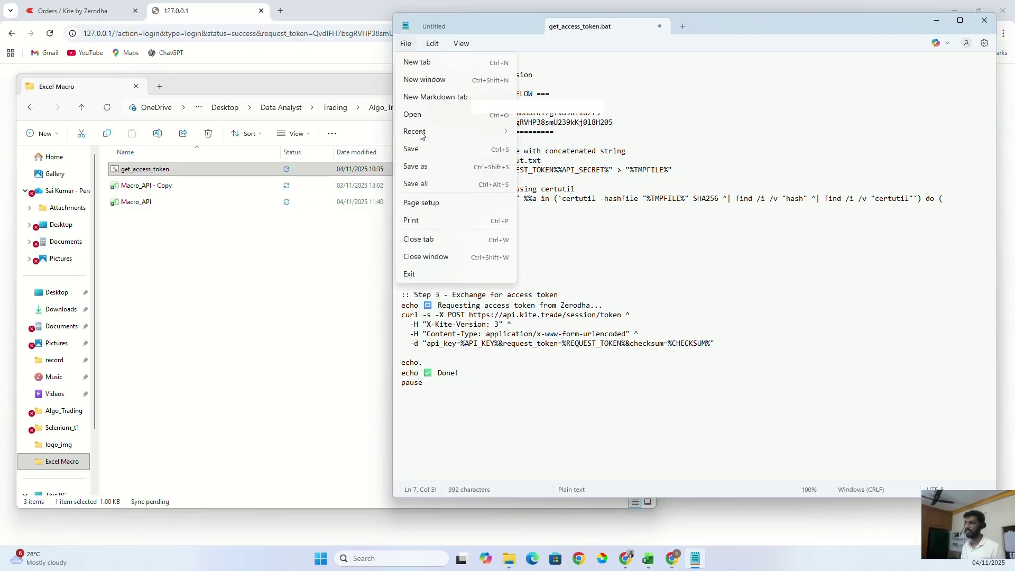
left_click(420, 148)
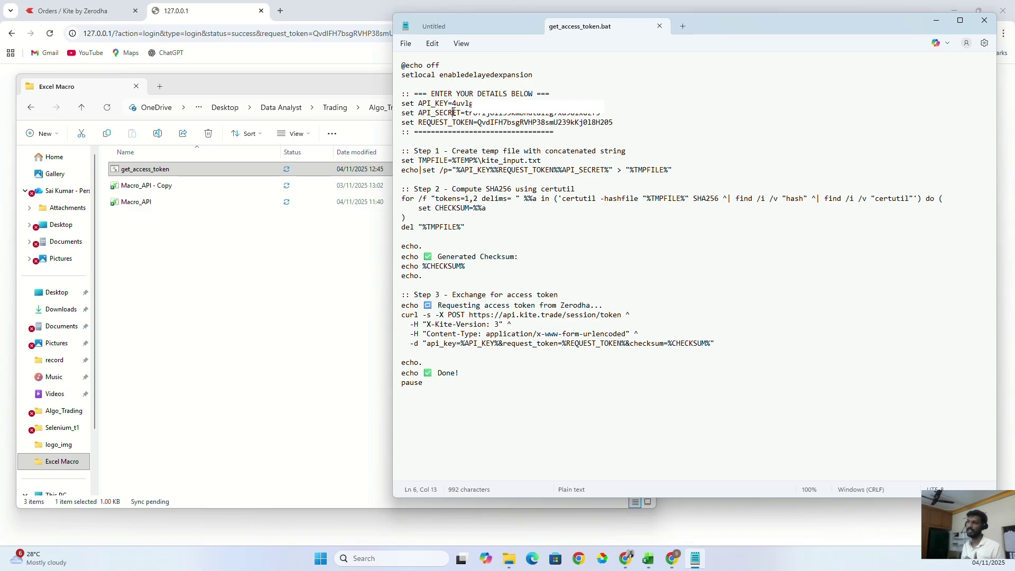
Review the REQUEST_TOKEN and Checksum lines, then close get_access_token.bat
left_click_drag(422, 122, 474, 123)
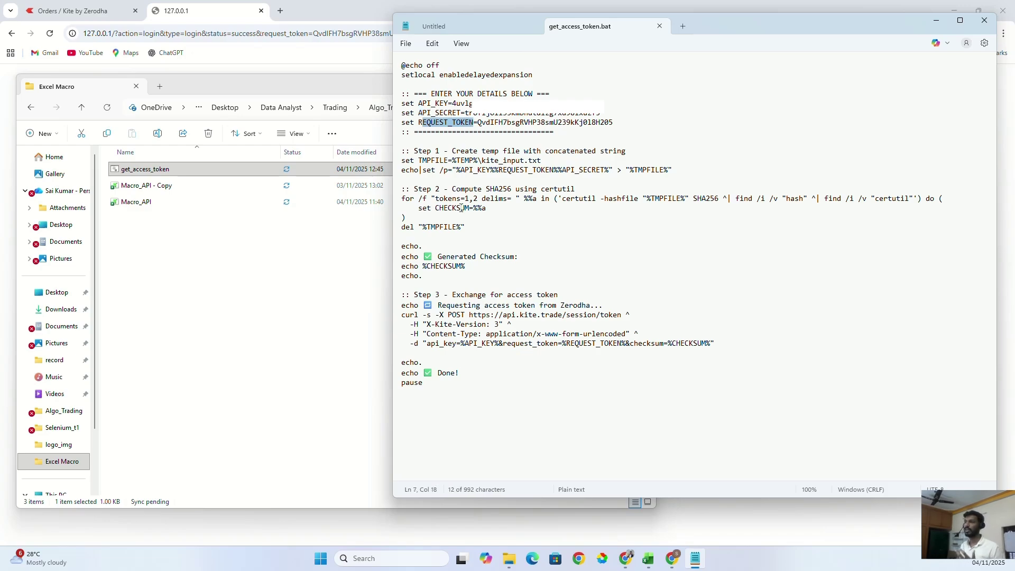
left_click_drag(508, 256, 514, 258)
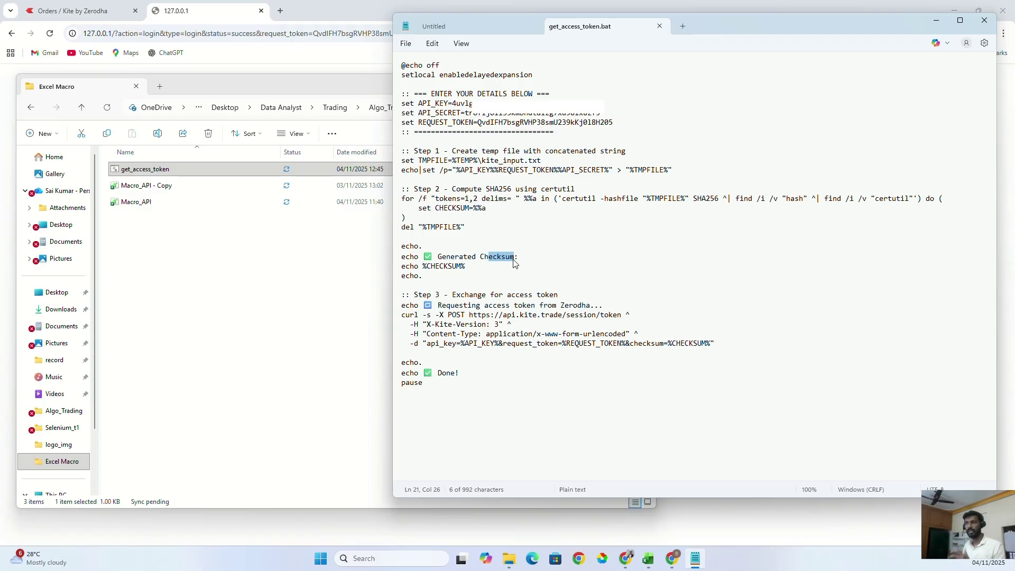
left_click(660, 26)
Close Notepad and run get_access_token.bat, then inspect Zerodha's response in Command Prompt
left_click(936, 20)
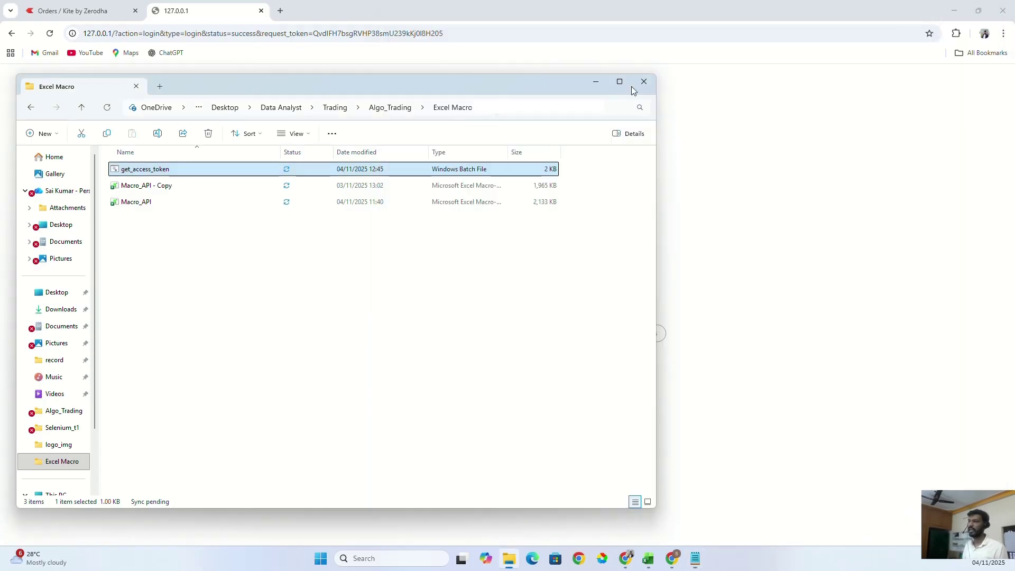
double_click(253, 168)
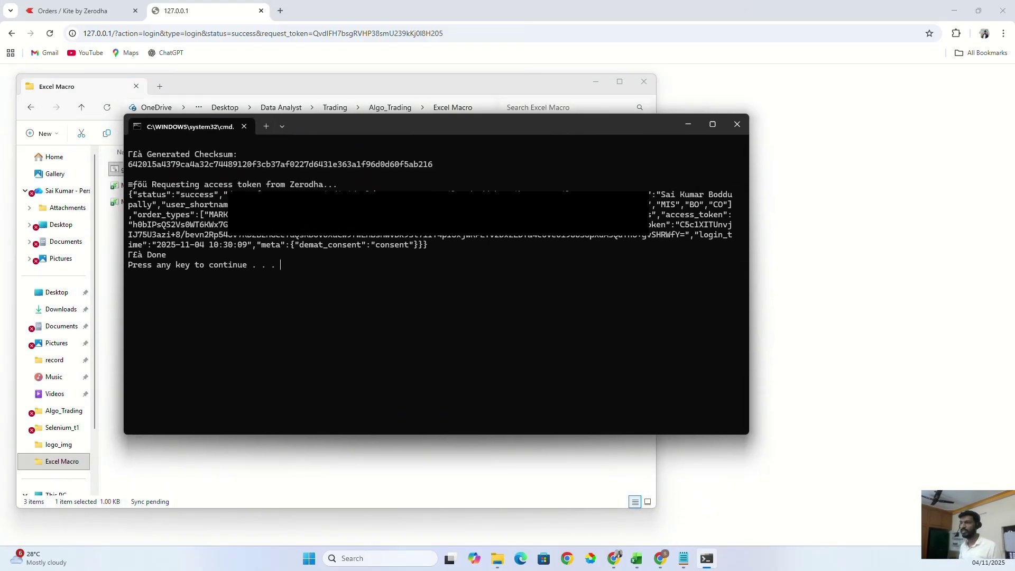
left_click_drag(148, 197, 216, 197)
left_click(216, 197)
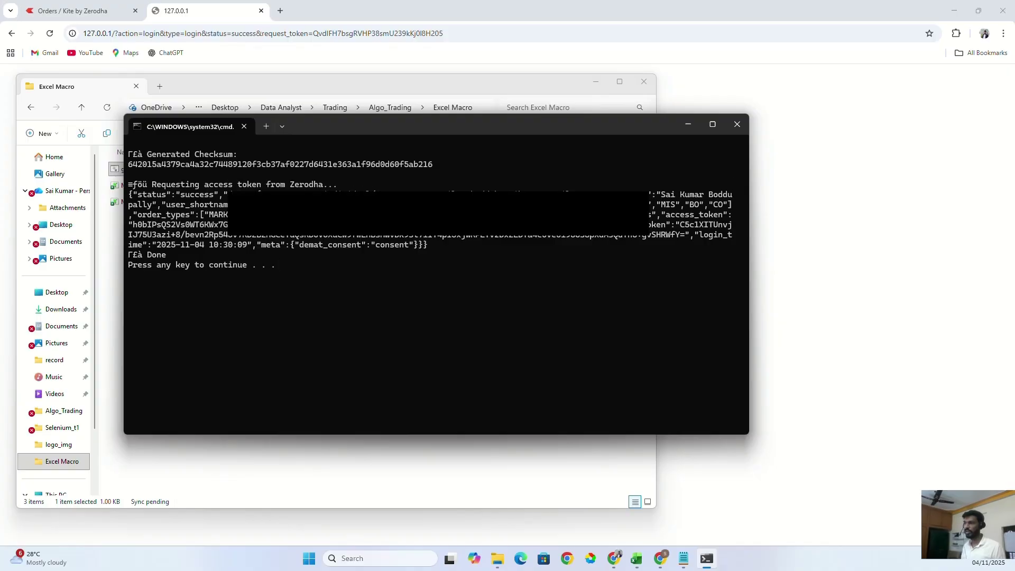
left_click_drag(647, 194, 653, 205)
left_click(652, 205)
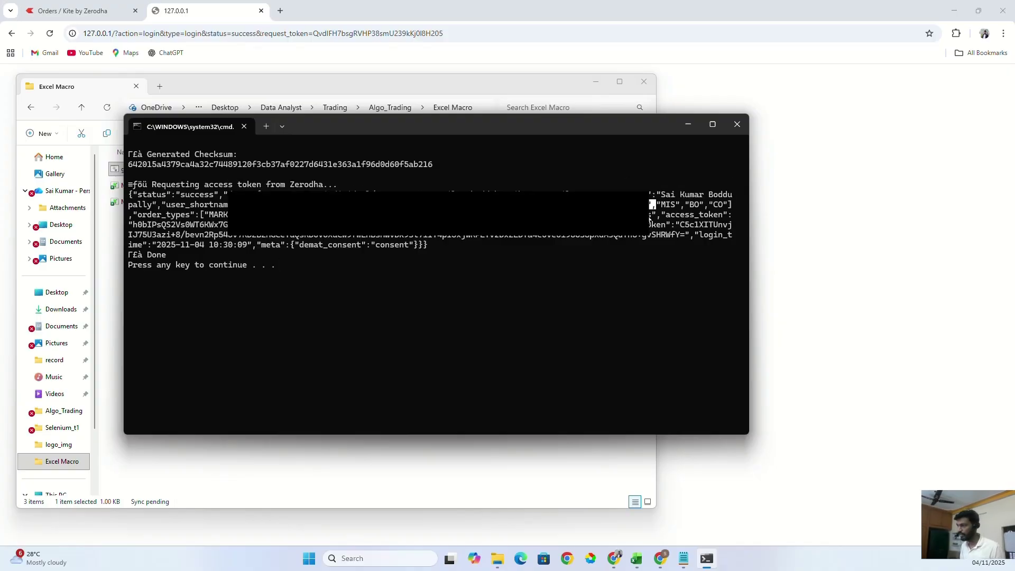
Select the returned access_token value in the console and copy it
left_click(669, 217)
left_click_drag(721, 216, 725, 216)
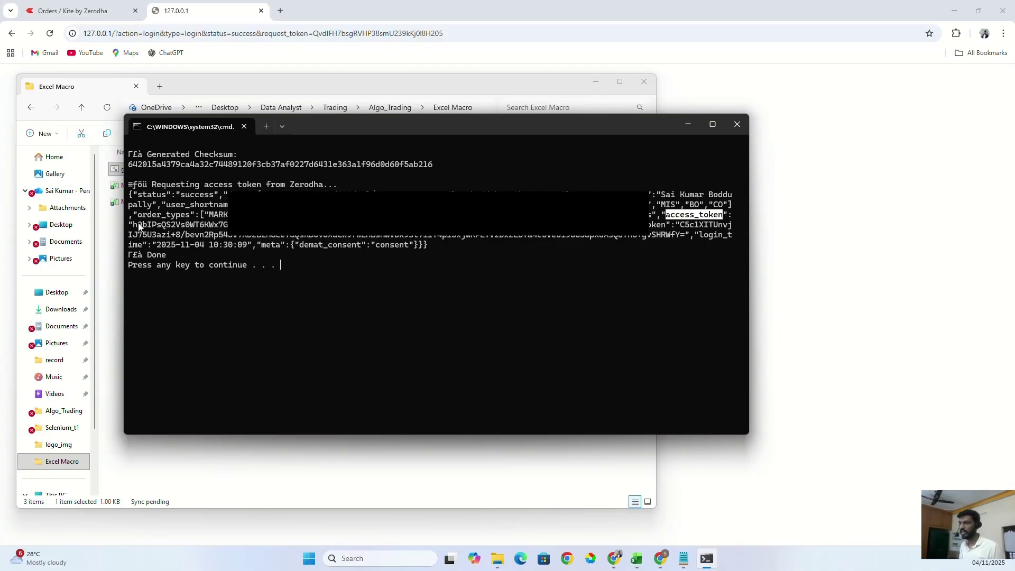
left_click_drag(134, 225, 228, 224)
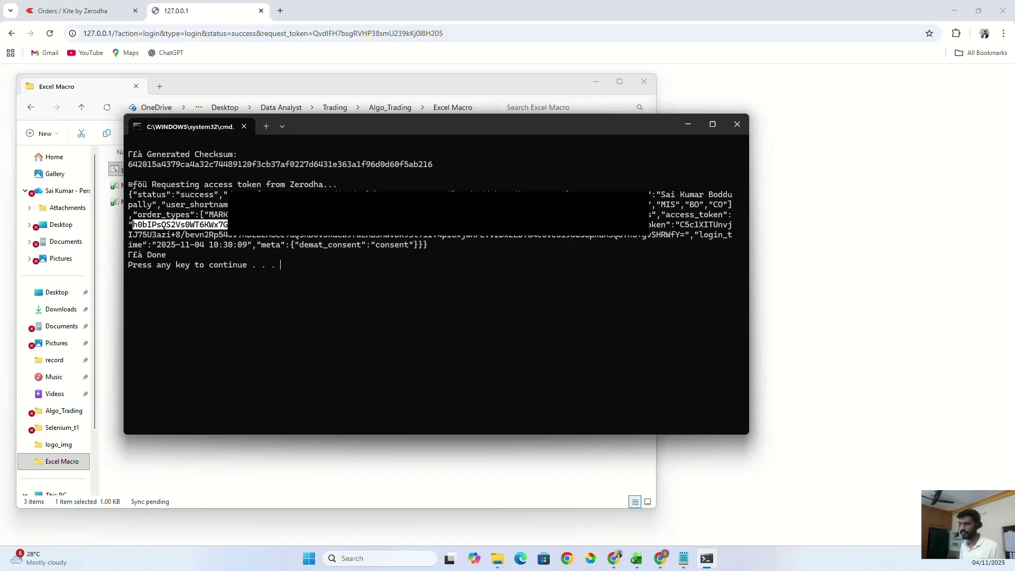
key("ctrl+c")
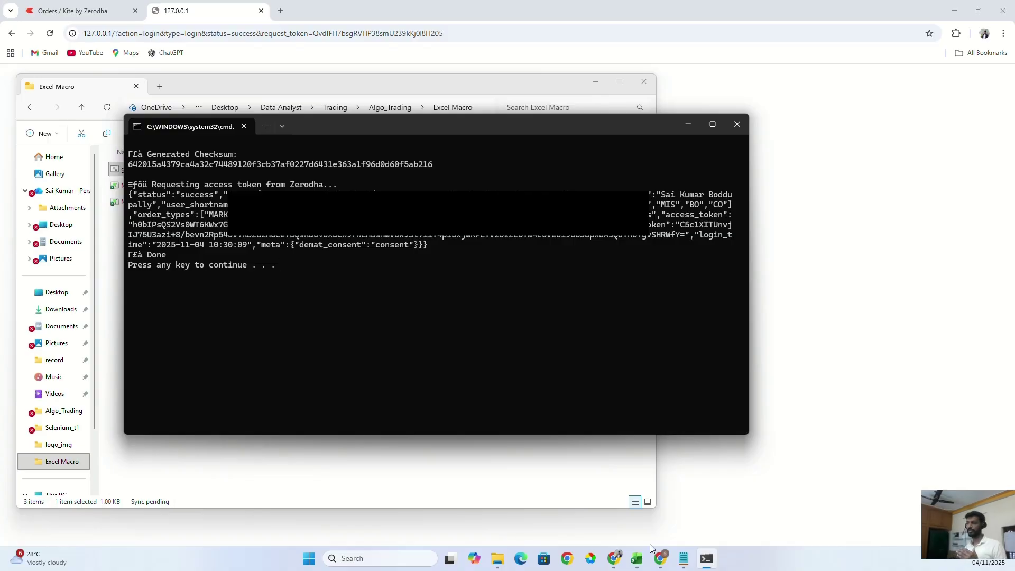
Paste the new access token over the old one in Sheet1 cell C5, then press Alt+F11
left_click(636, 558)
left_click(85, 358)
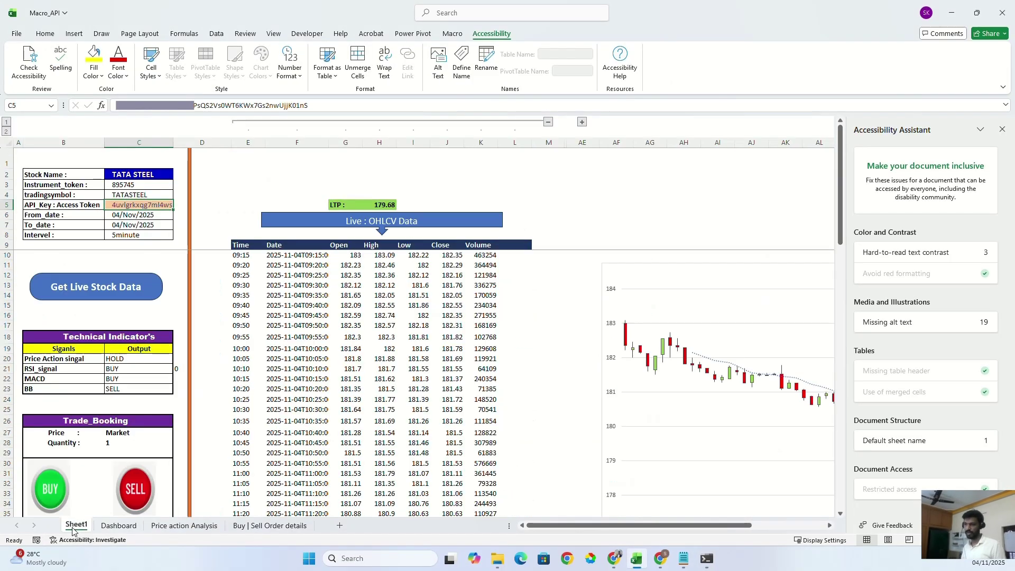
left_click(76, 525)
left_click(138, 204)
left_click_drag(118, 105, 377, 122)
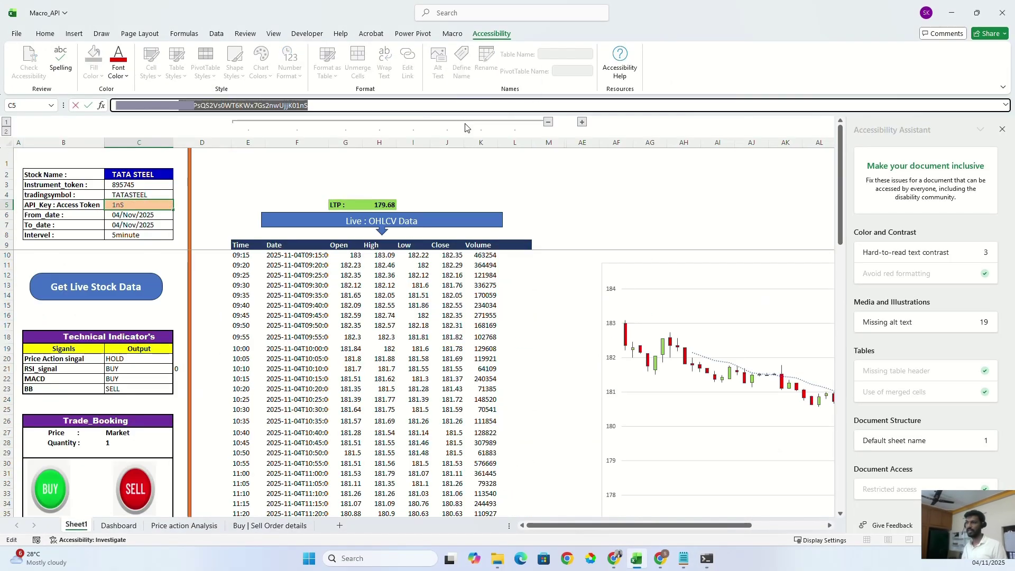
key("ctrl+v")
key("Return")
key("ctrl+Page_Down")
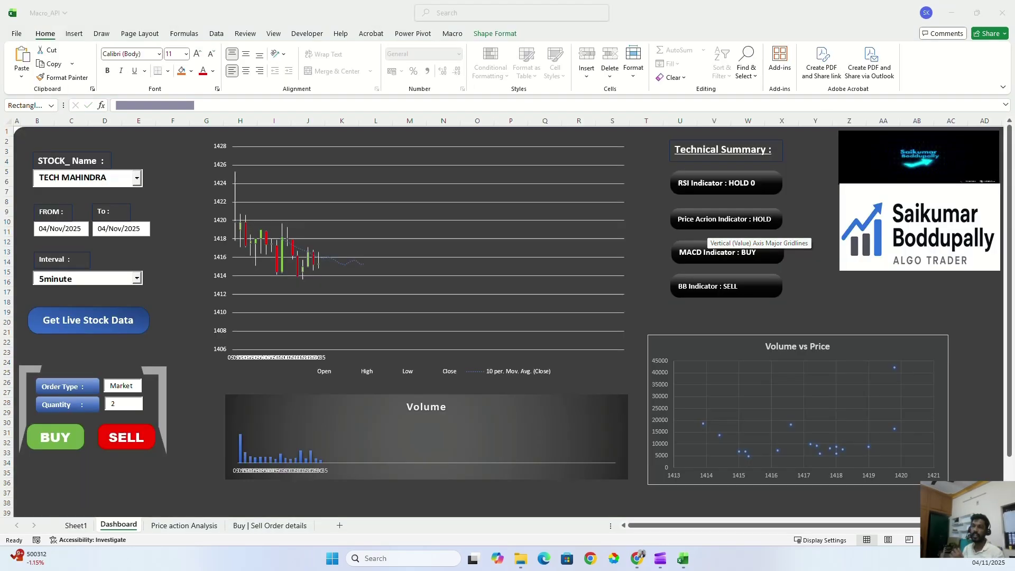
key("alt+F11")
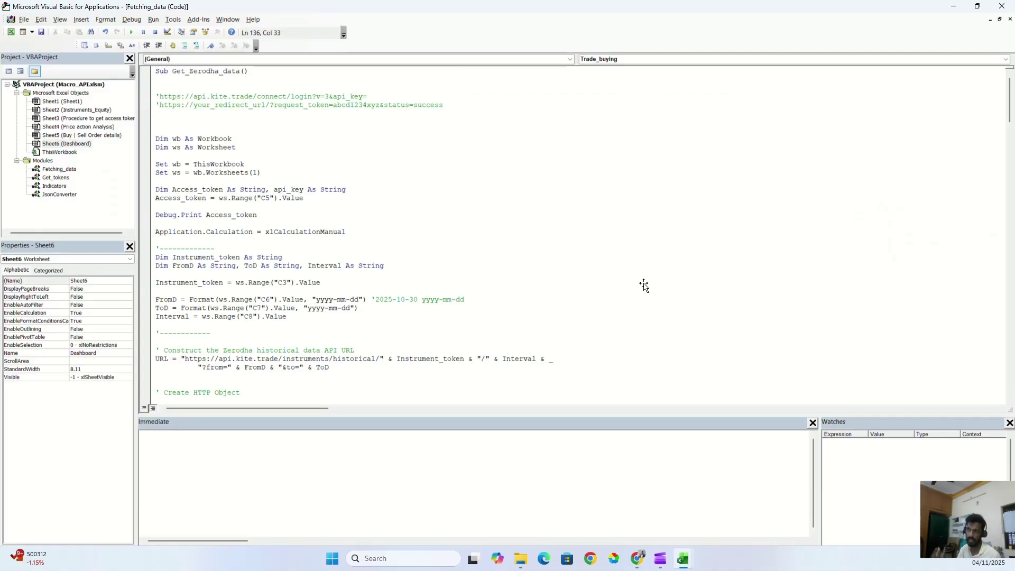
Expand Modules, open Fetching_data, and locate the Get_Zerodha_data procedure
left_click(16, 160)
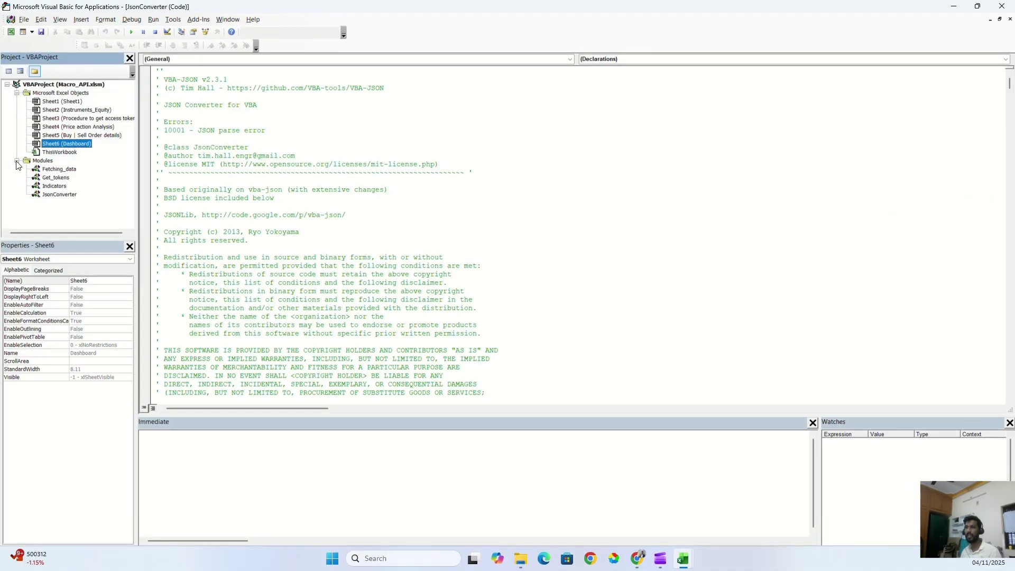
double_click(57, 169)
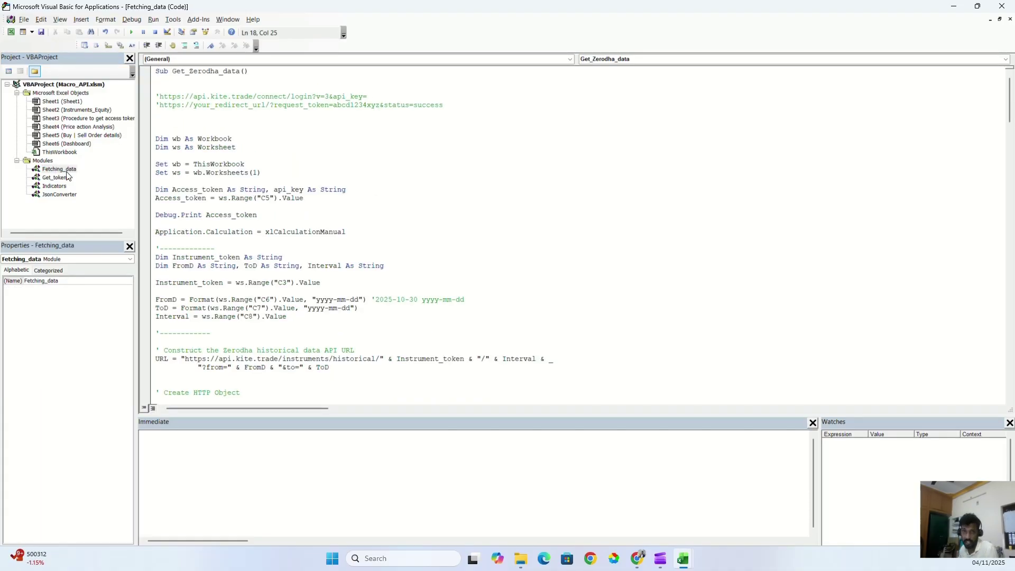
left_click(180, 77)
left_click(185, 71)
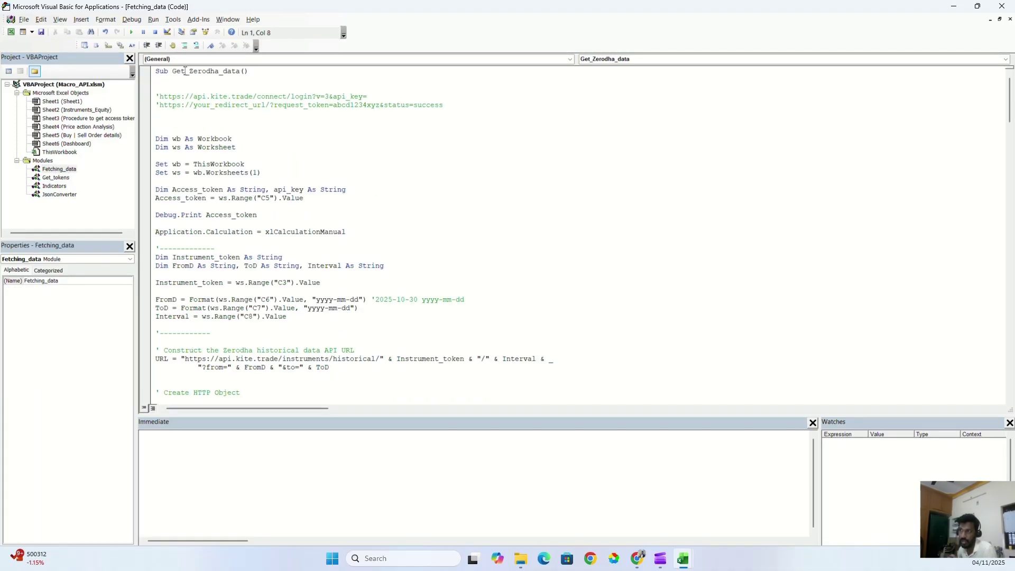
scroll(254, 158, "down", 2)
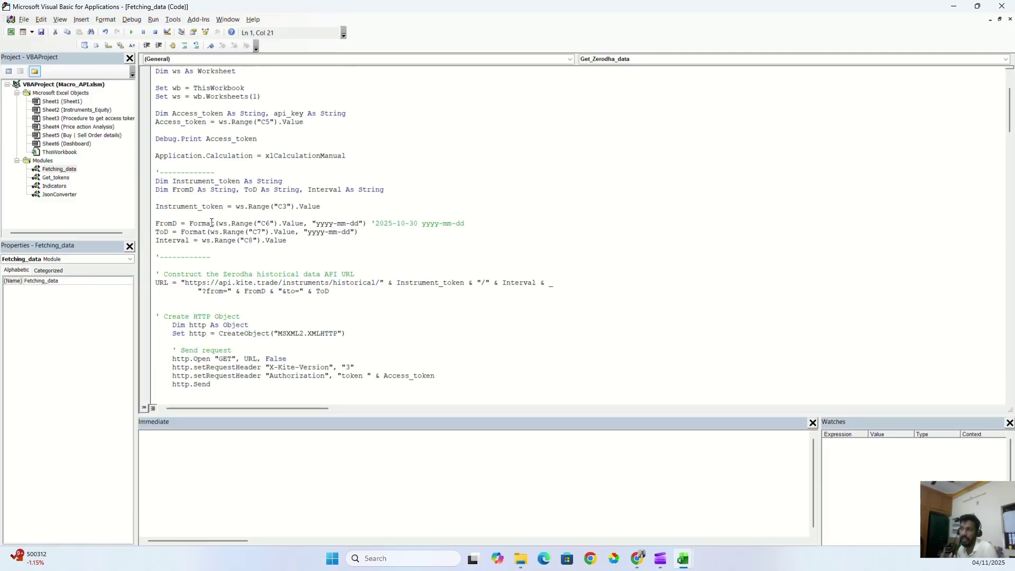
scroll(253, 158, "up", 2)
left_click_drag(157, 131, 236, 147)
scroll(293, 204, "down", 3)
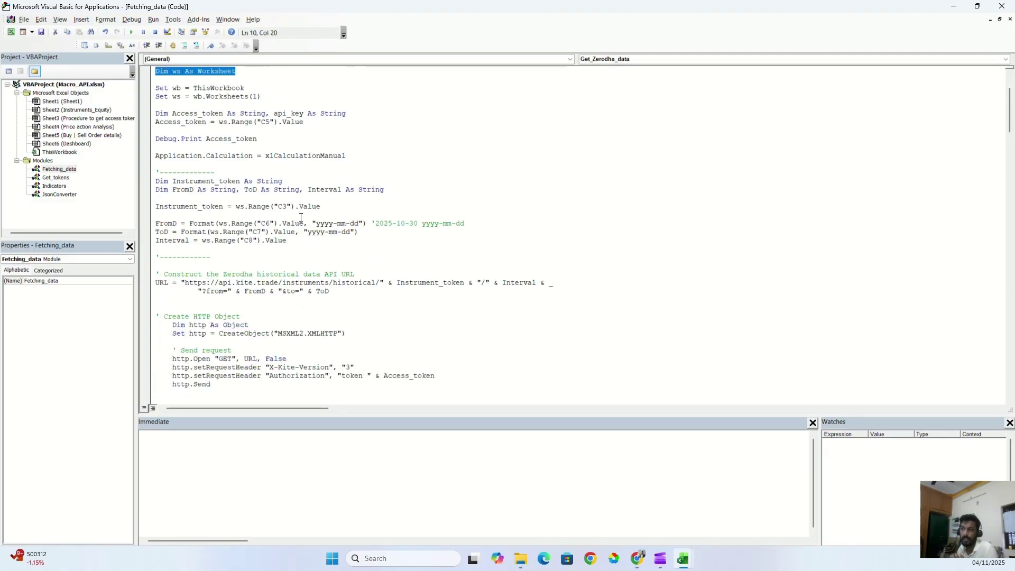
Highlight the line reading the access token from C5 and the historical API URL
left_click_drag(305, 122, 156, 123)
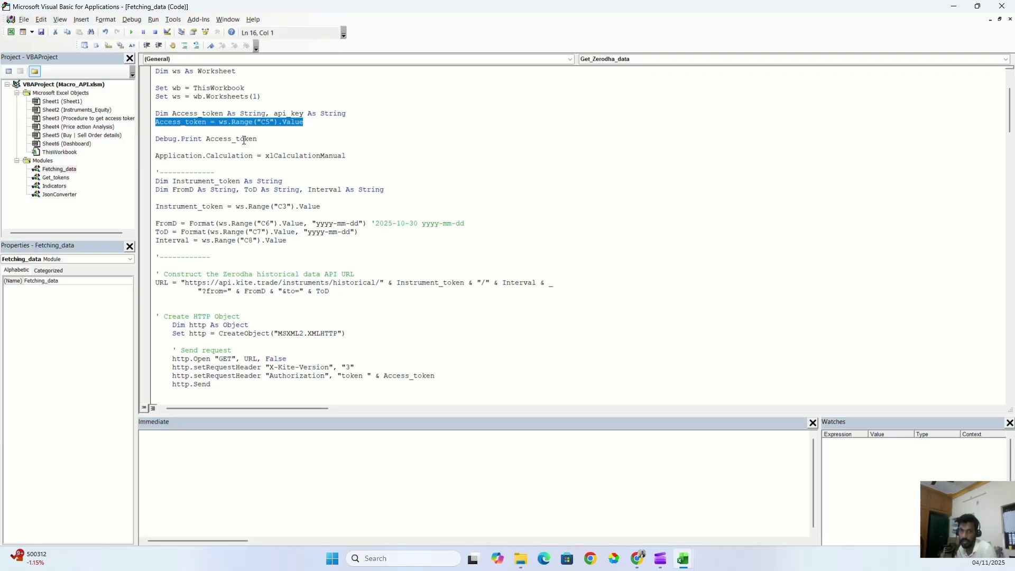
scroll(244, 141, "down", 3)
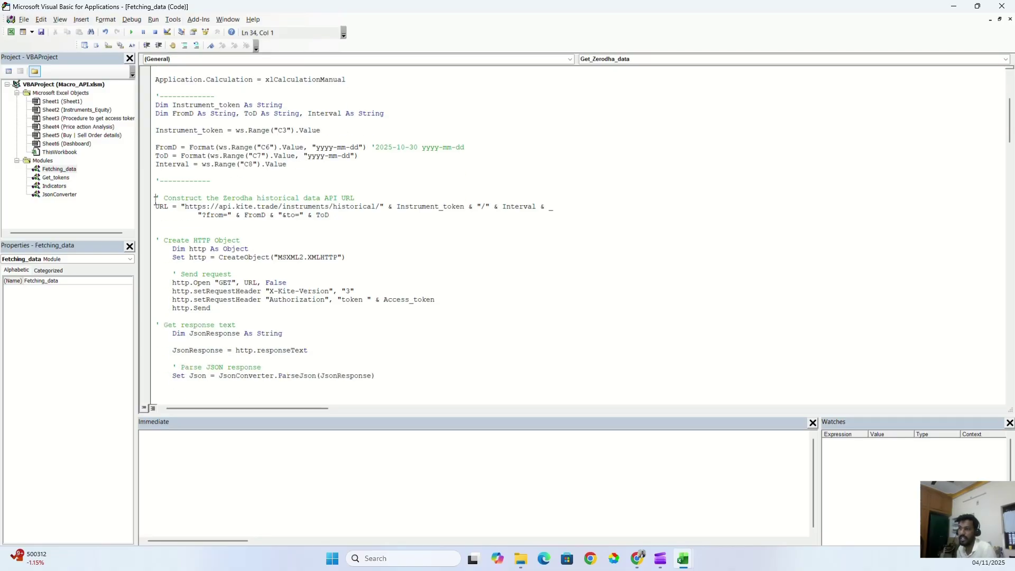
left_click_drag(156, 198, 358, 215)
left_click(353, 220)
double_click(360, 208)
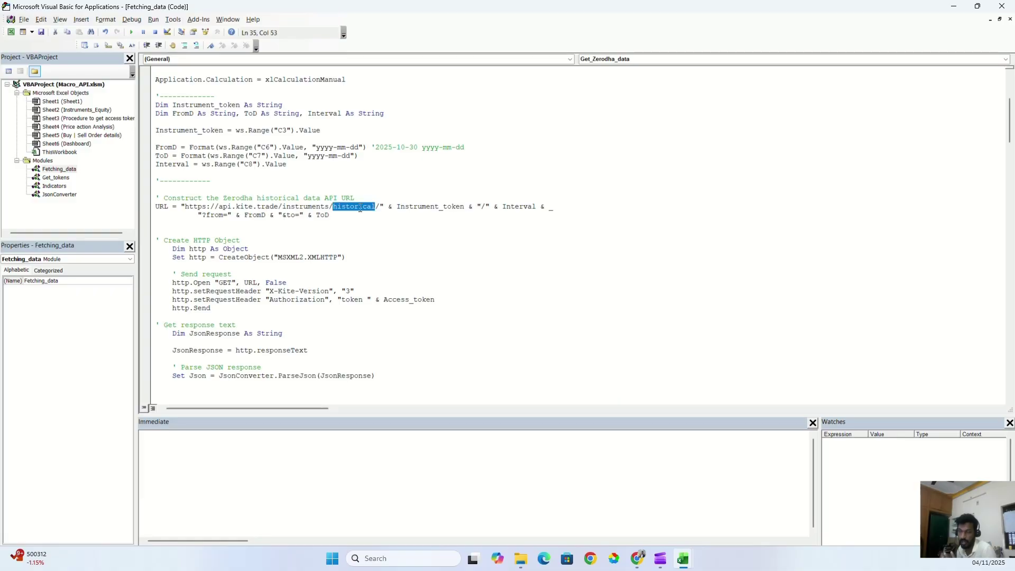
left_click(353, 216)
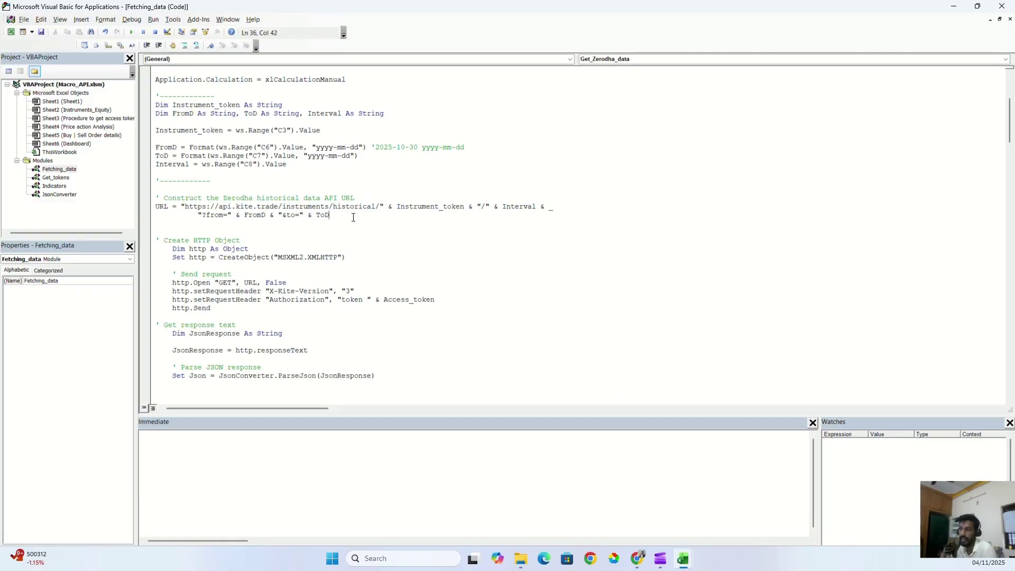
Highlight the HTTP object, http.Send, response text, JsonConverter, and the candle-writing loop
scroll(259, 211, "down", 3)
left_click_drag(347, 182, 169, 185)
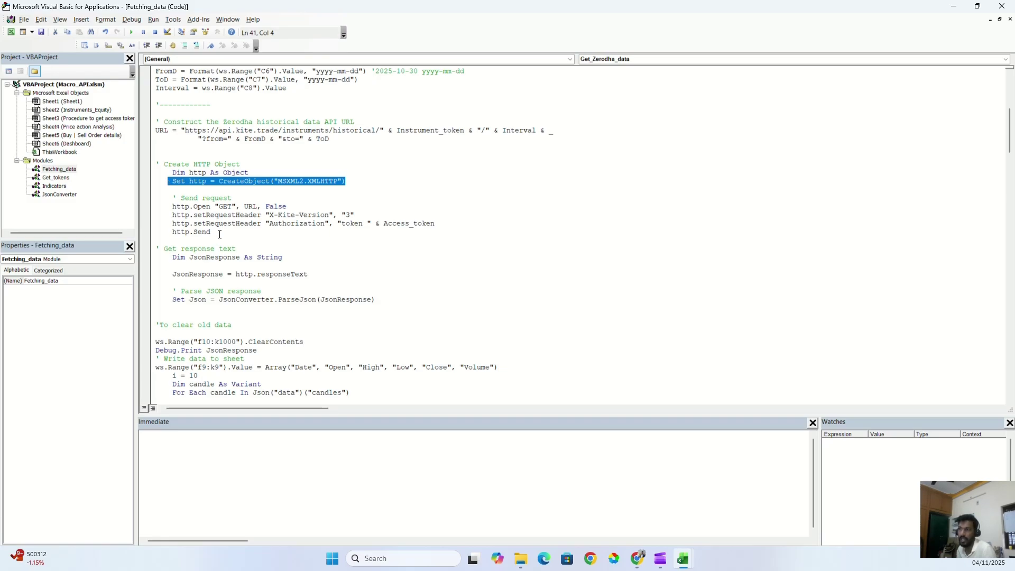
left_click_drag(220, 235, 159, 229)
left_click_drag(173, 275, 307, 272)
double_click(249, 300)
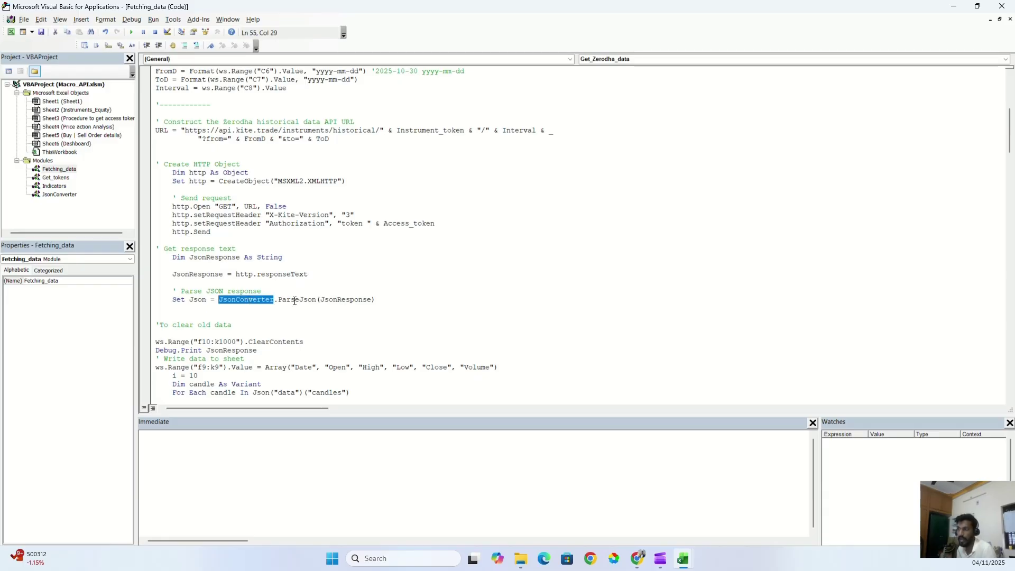
scroll(286, 296, "down", 6)
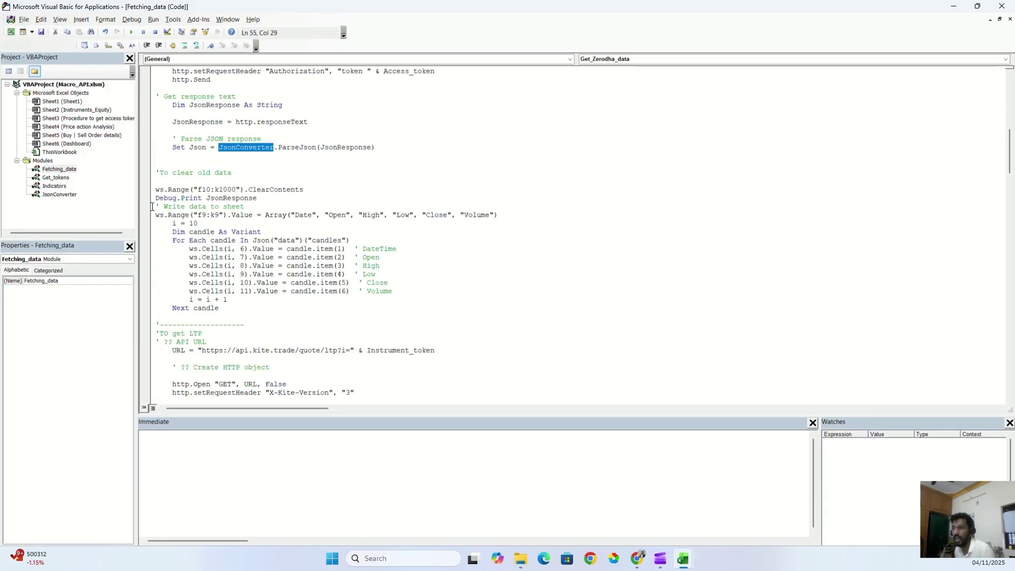
left_click_drag(155, 215, 247, 303)
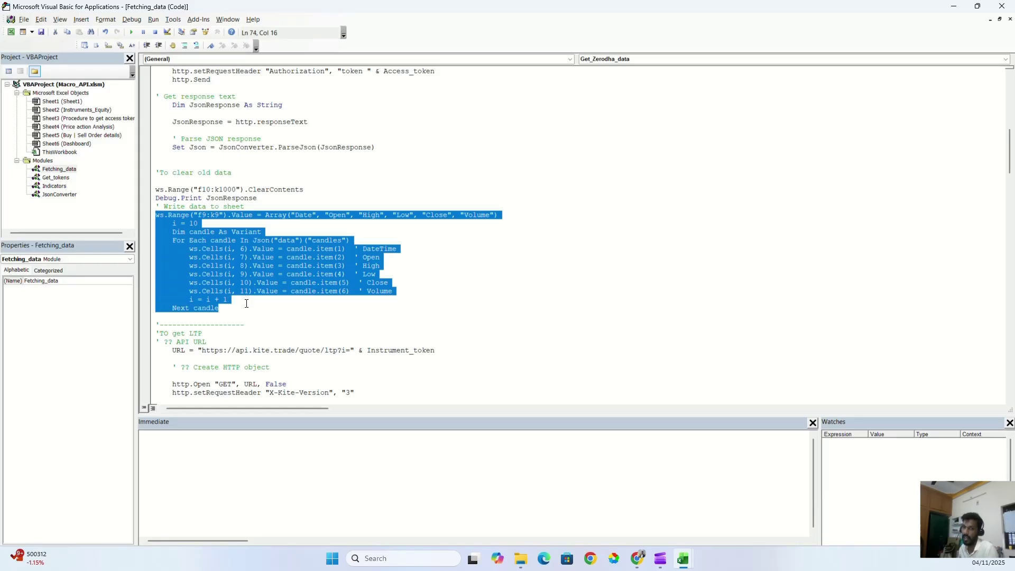
scroll(247, 304, "down", 18)
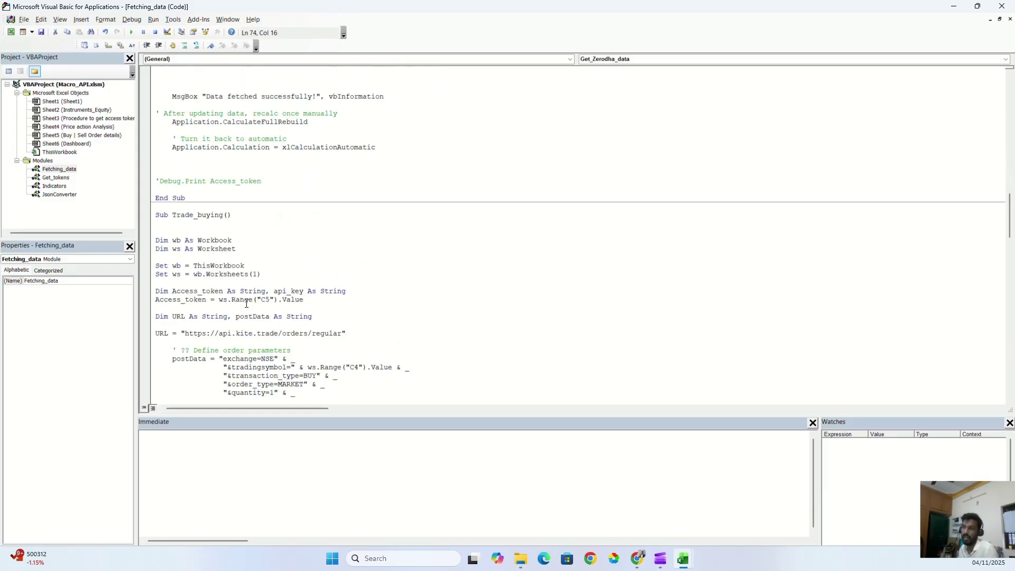
Highlight the Trade_buying and Trade_selling procedure code in Fetching_data
left_click_drag(231, 211, 155, 212)
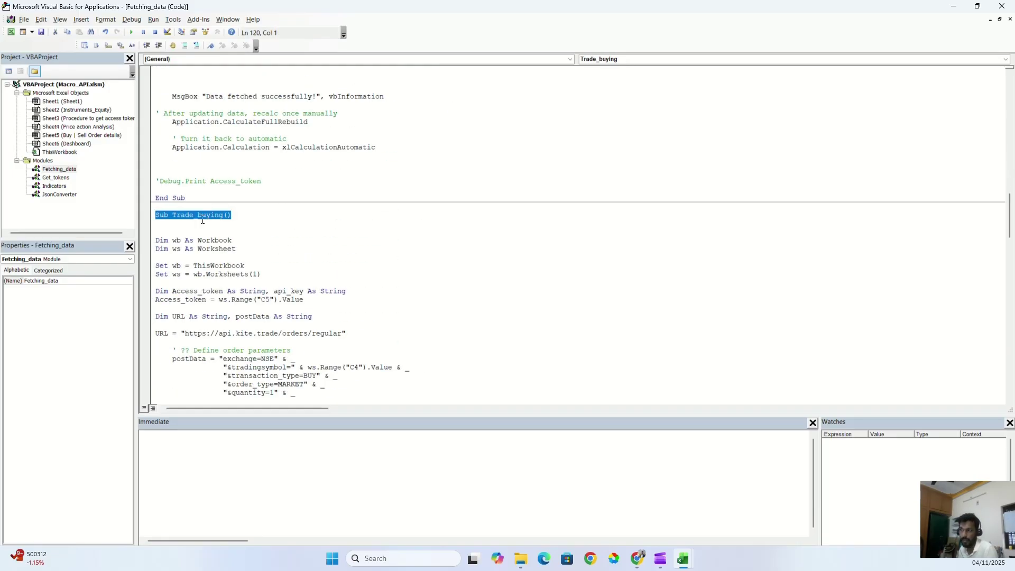
scroll(202, 220, "down", 3)
scroll(238, 238, "up", 1)
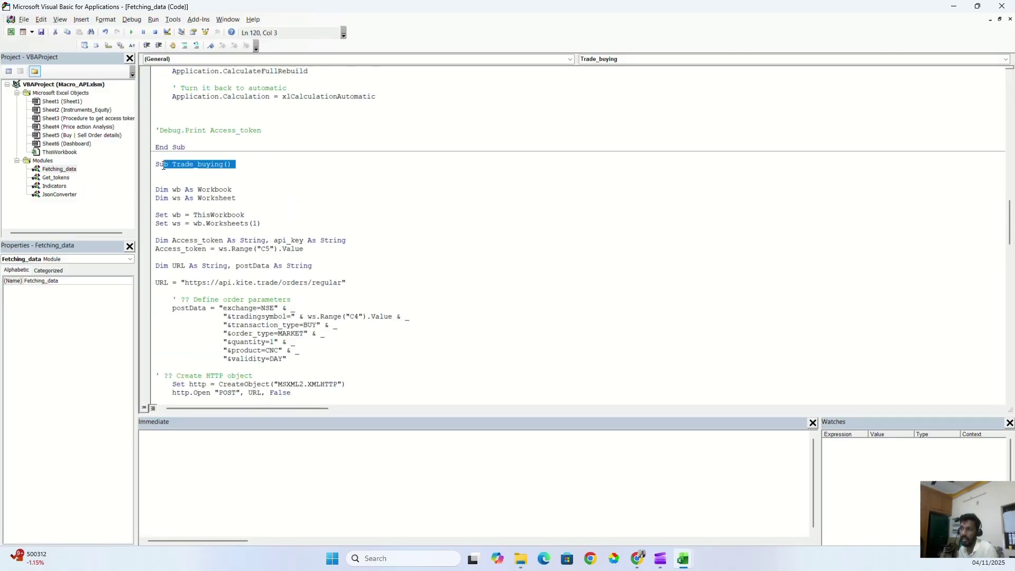
scroll(319, 286, "down", 5)
scroll(319, 286, "down", 6)
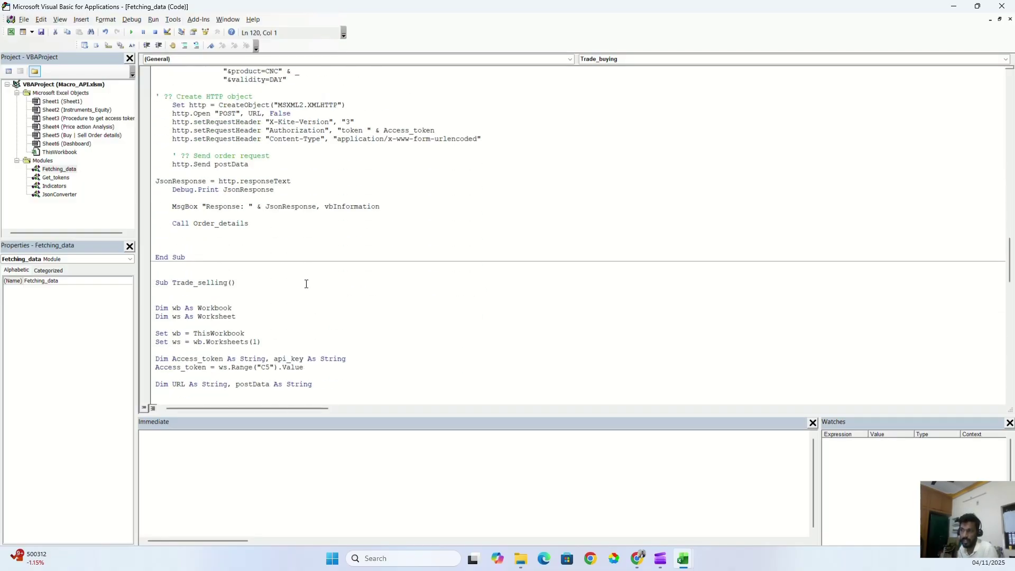
left_click_drag(264, 282, 150, 282)
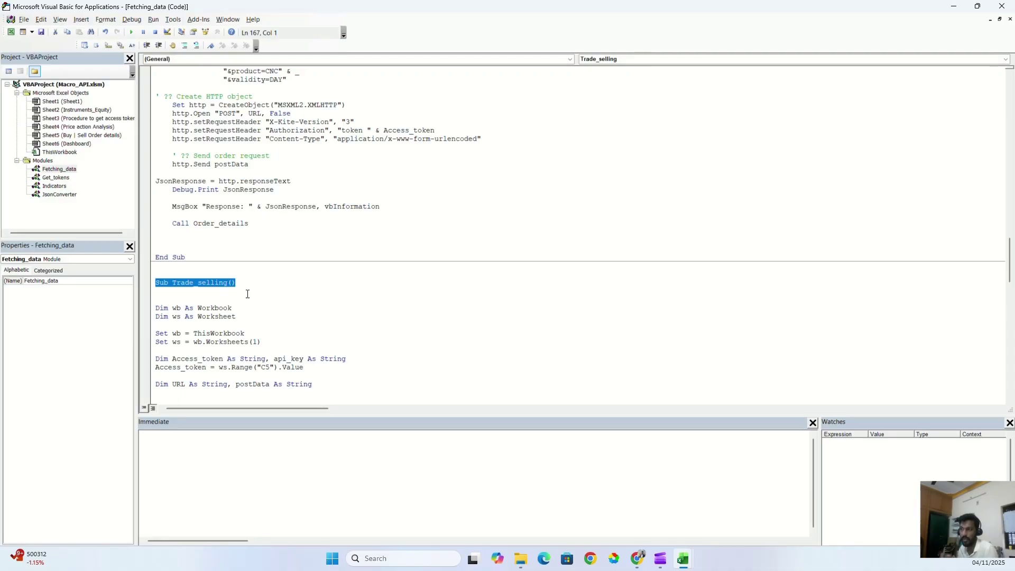
scroll(238, 292, "down", 11)
scroll(265, 297, "up", 1)
scroll(265, 296, "down", 6)
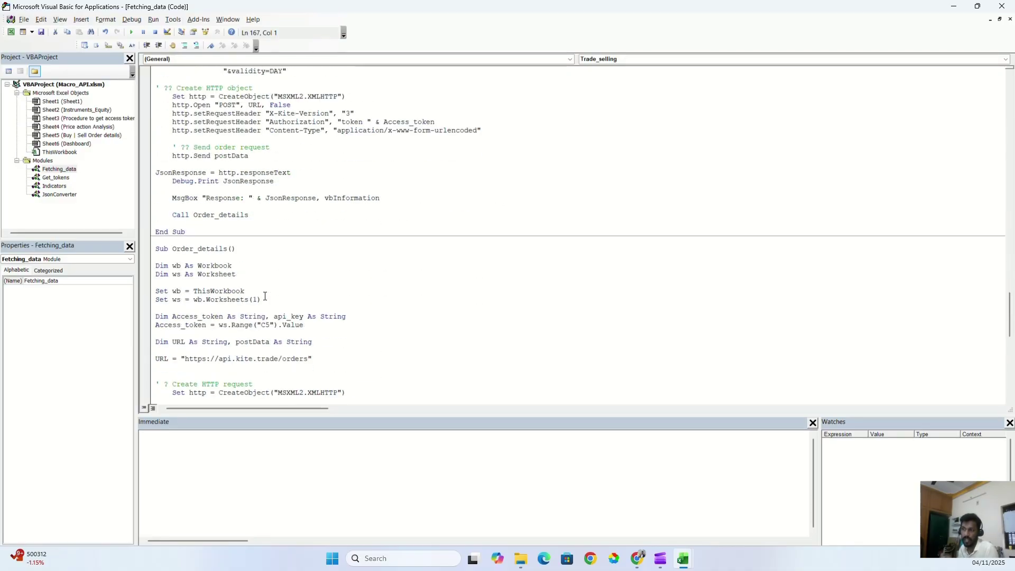
Highlight the Order_details procedure and its loop writing Kite orders to the sheet
left_click_drag(239, 255, 154, 250)
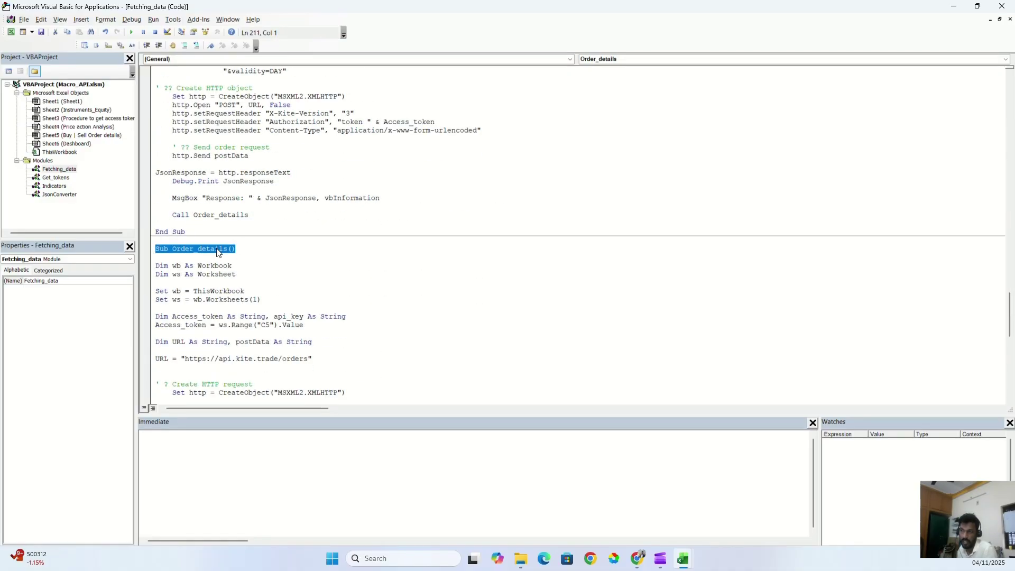
scroll(217, 252, "down", 3)
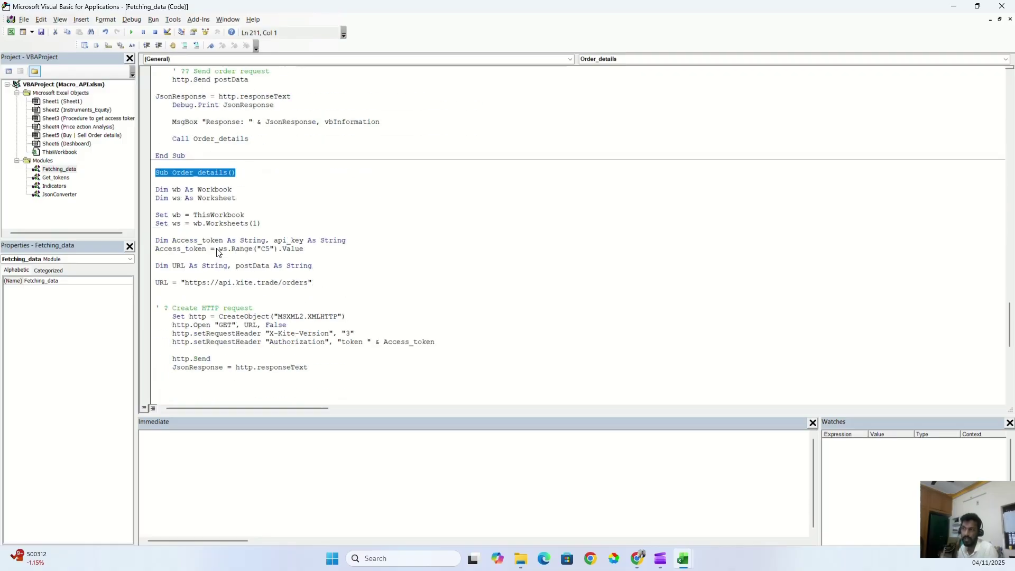
left_click_drag(313, 282, 154, 283)
scroll(249, 296, "down", 3)
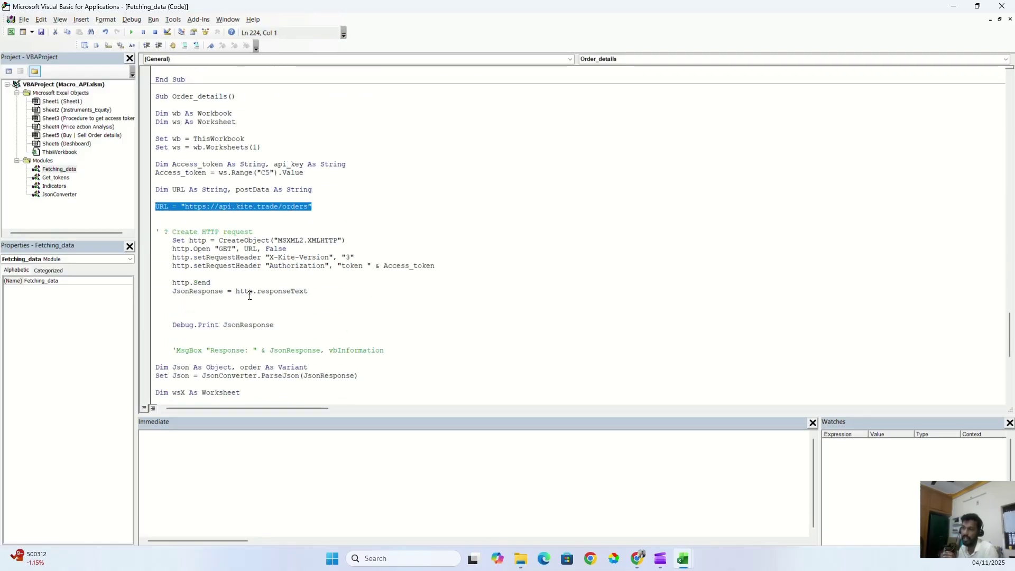
scroll(250, 296, "down", 2)
left_click_drag(358, 324, 160, 329)
scroll(160, 329, "down", 7)
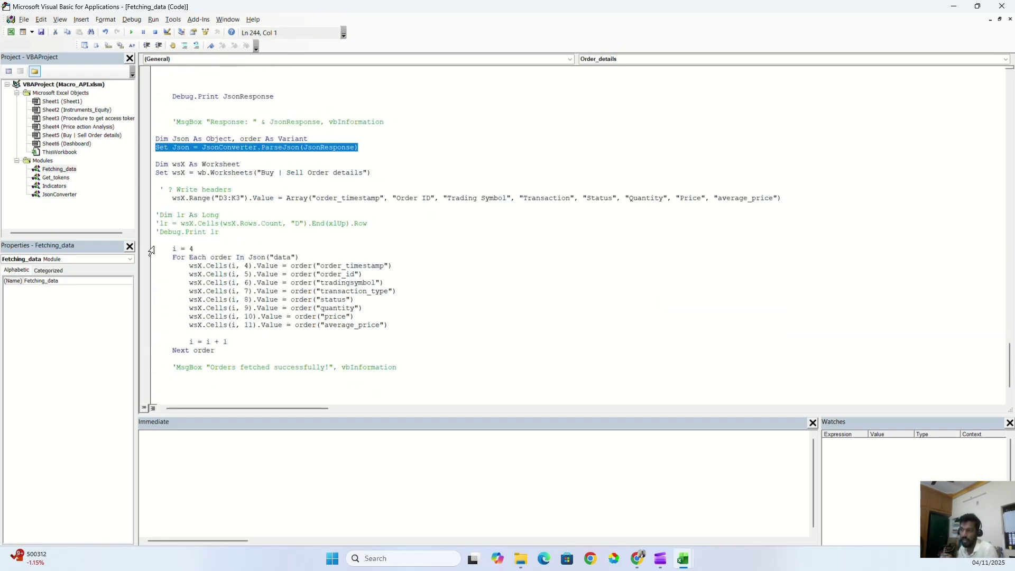
left_click_drag(154, 249, 255, 349)
scroll(255, 348, "down", 2)
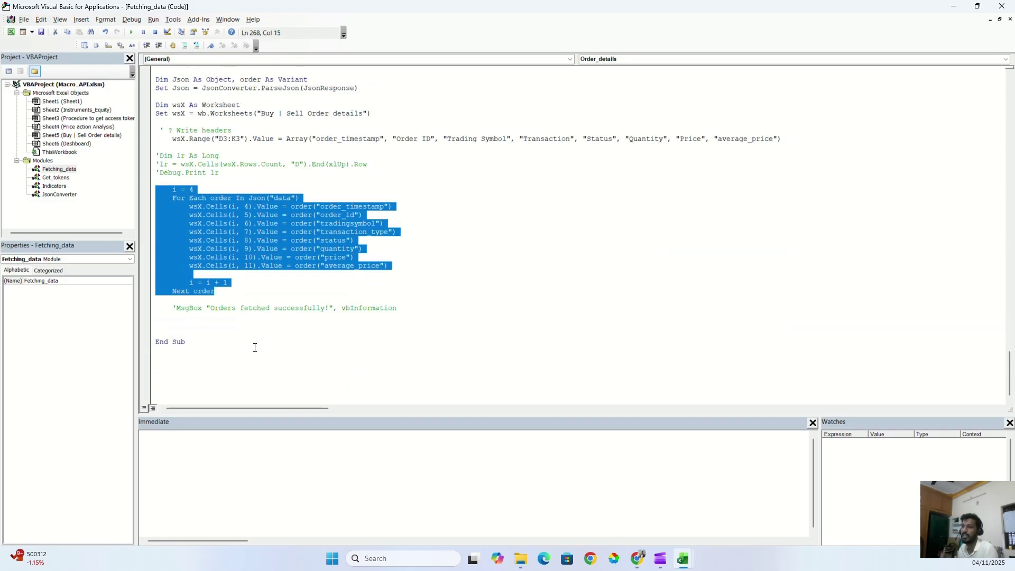
left_click(255, 347)
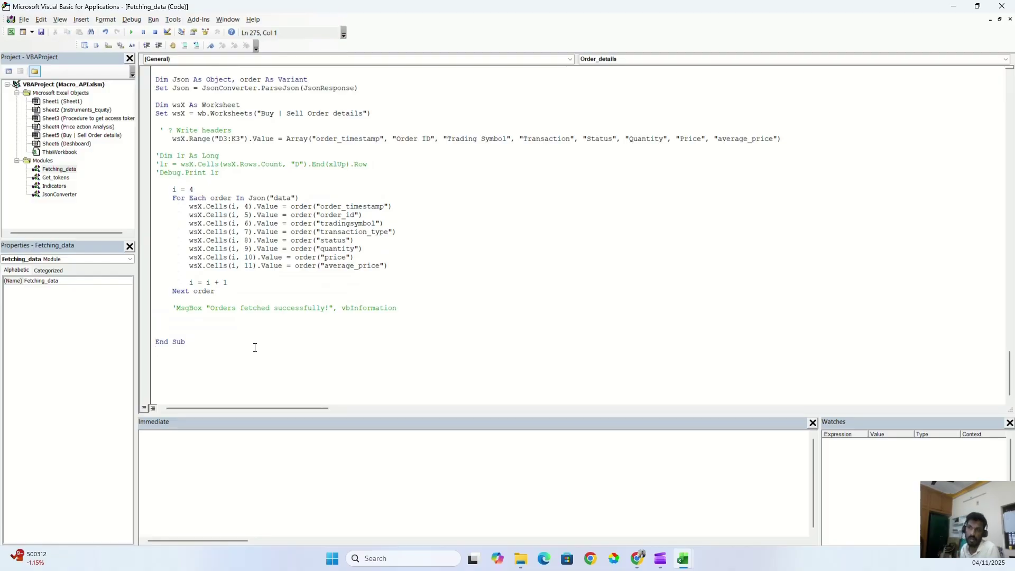